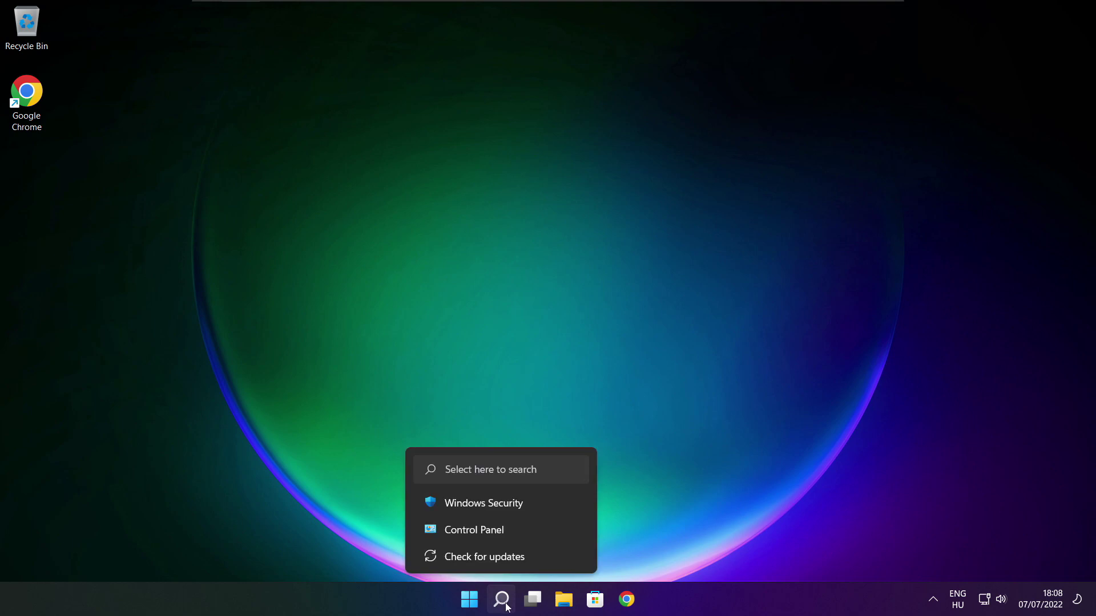
Search Windows for 'device manager'
click(508, 607)
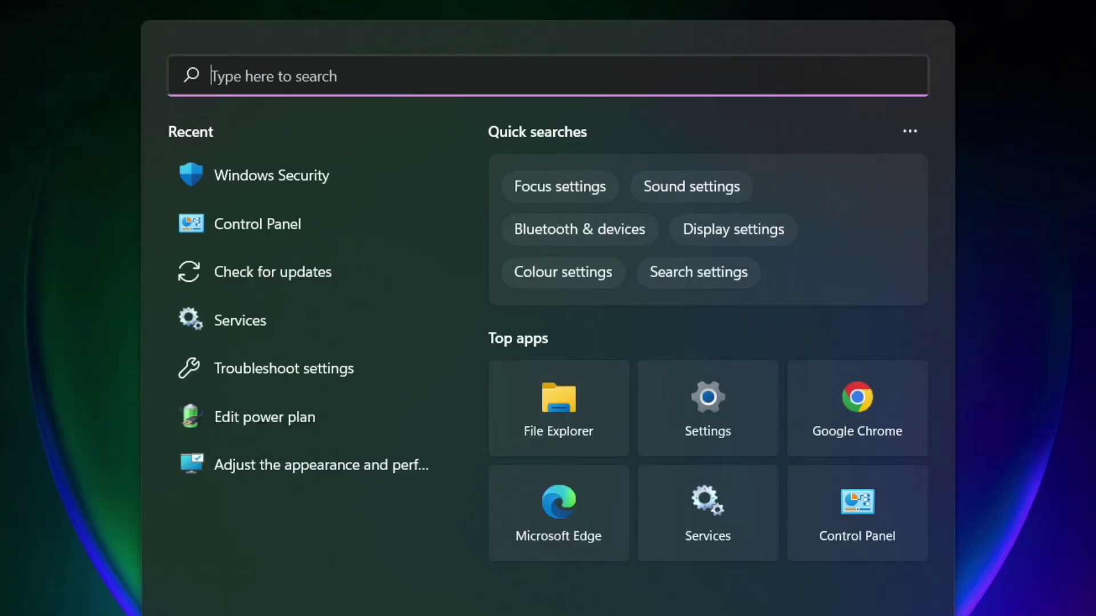
text(devic)
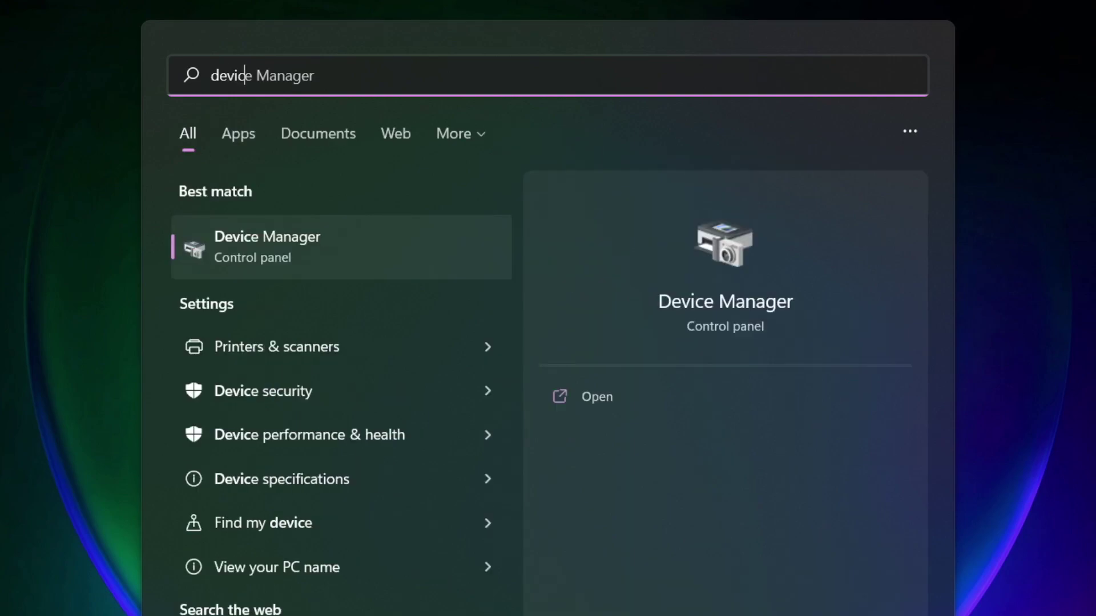
text(e manager)
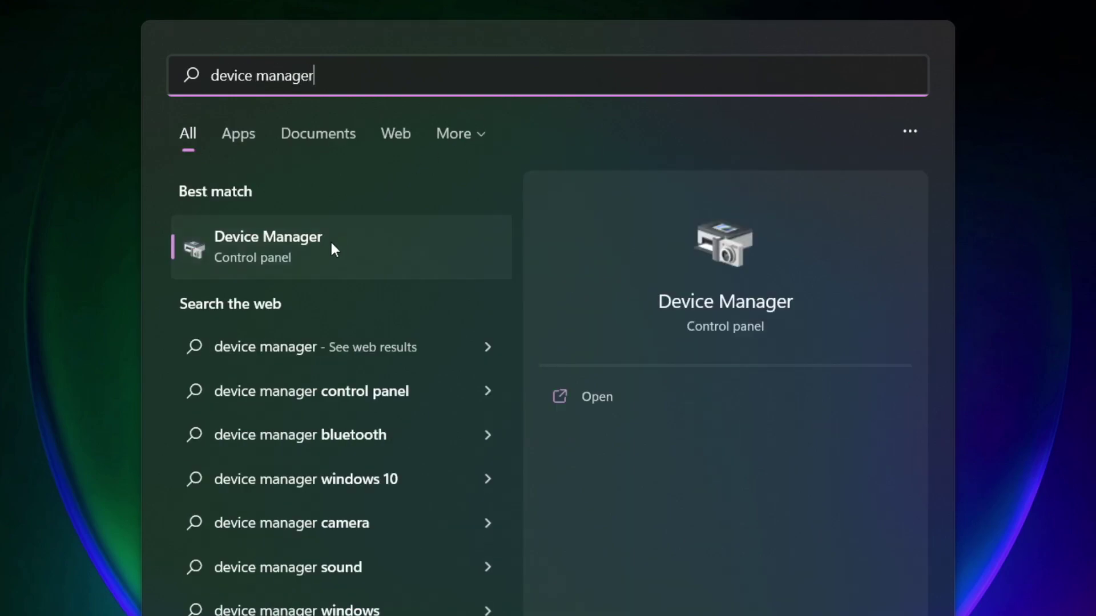
Launch Device Manager maximized and search automatically for a newer VMware SVGA 3D driver
click(403, 251)
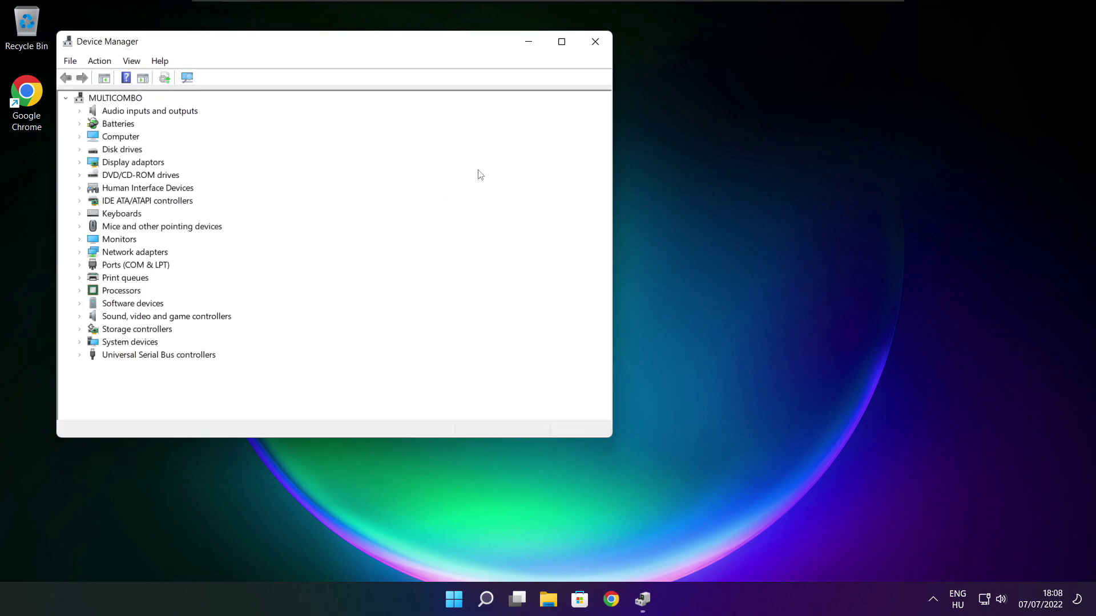
click(563, 43)
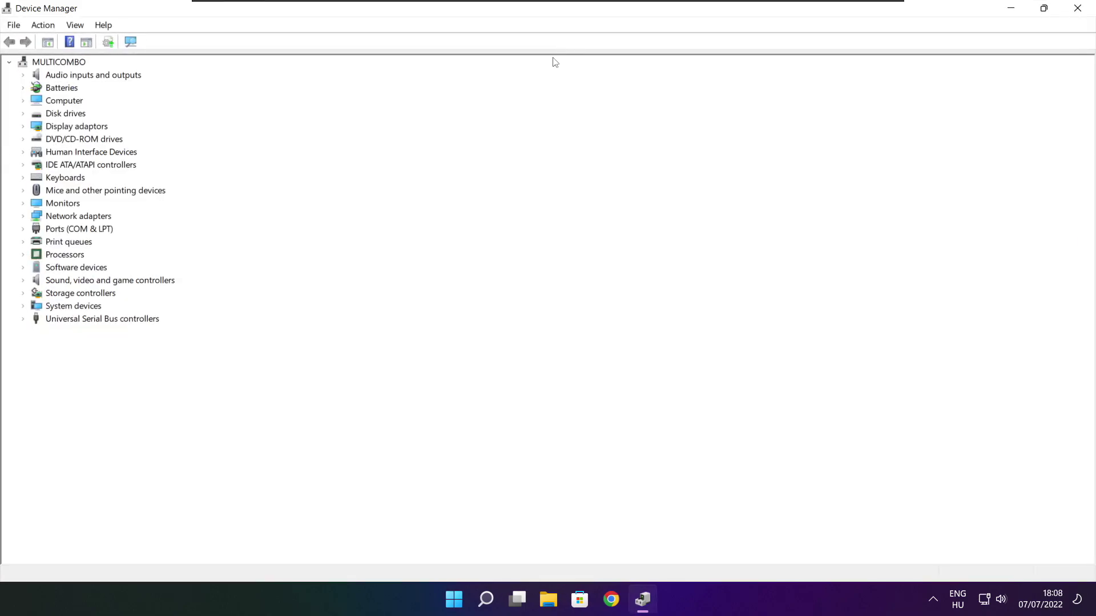
click(56, 127)
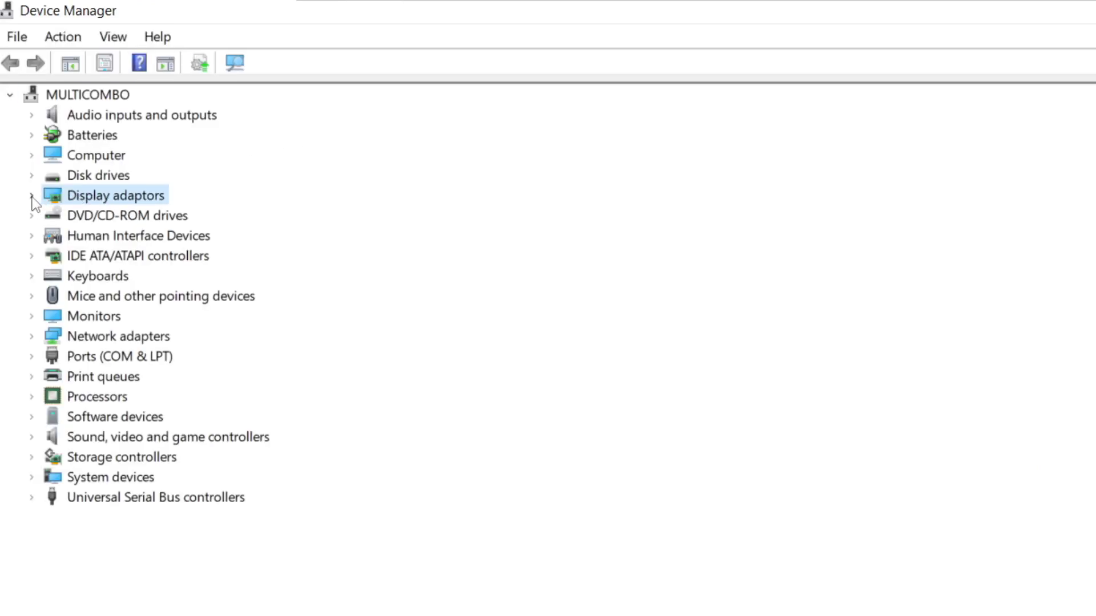
click(32, 196)
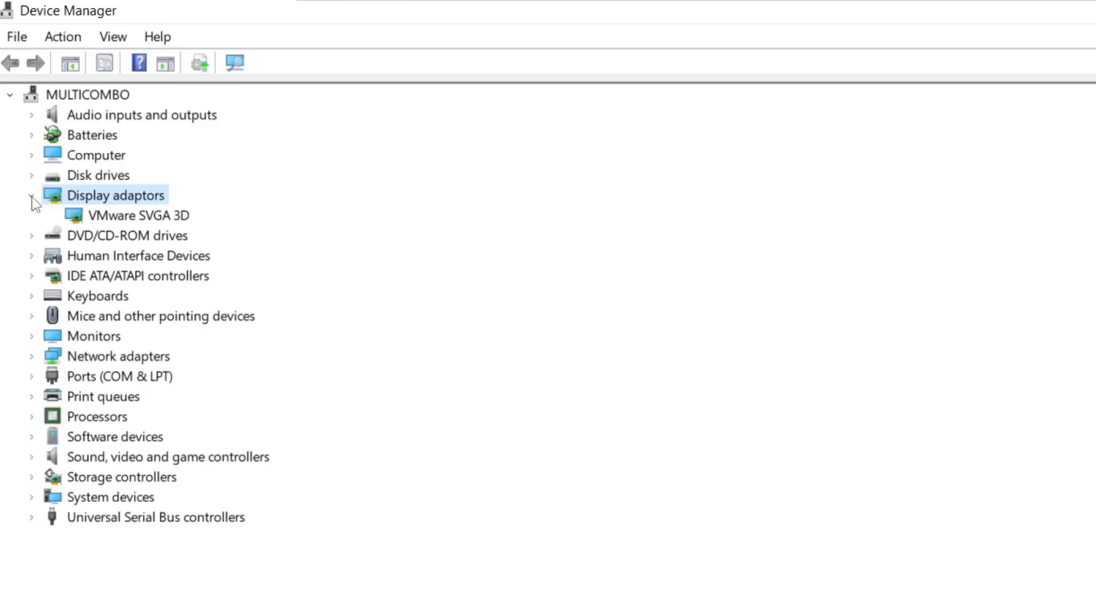
click(182, 216)
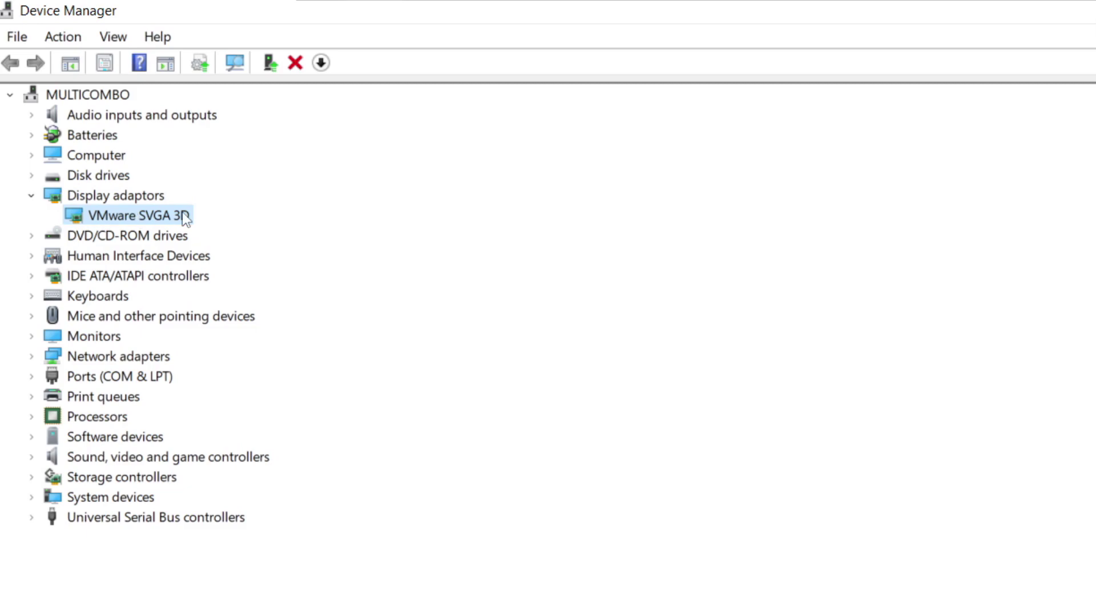
right_click(117, 216)
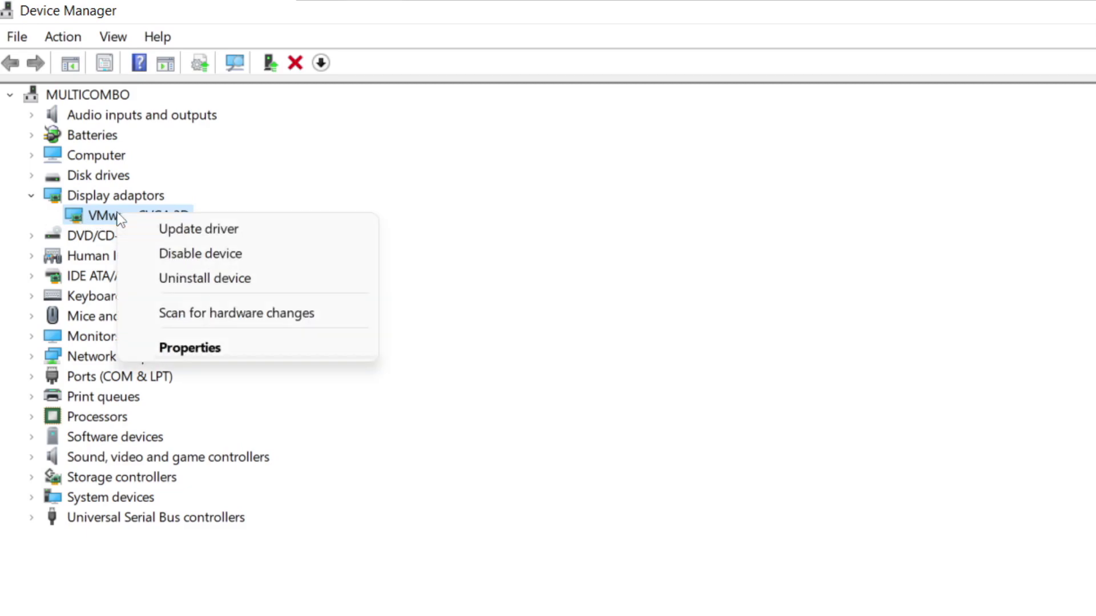
click(241, 229)
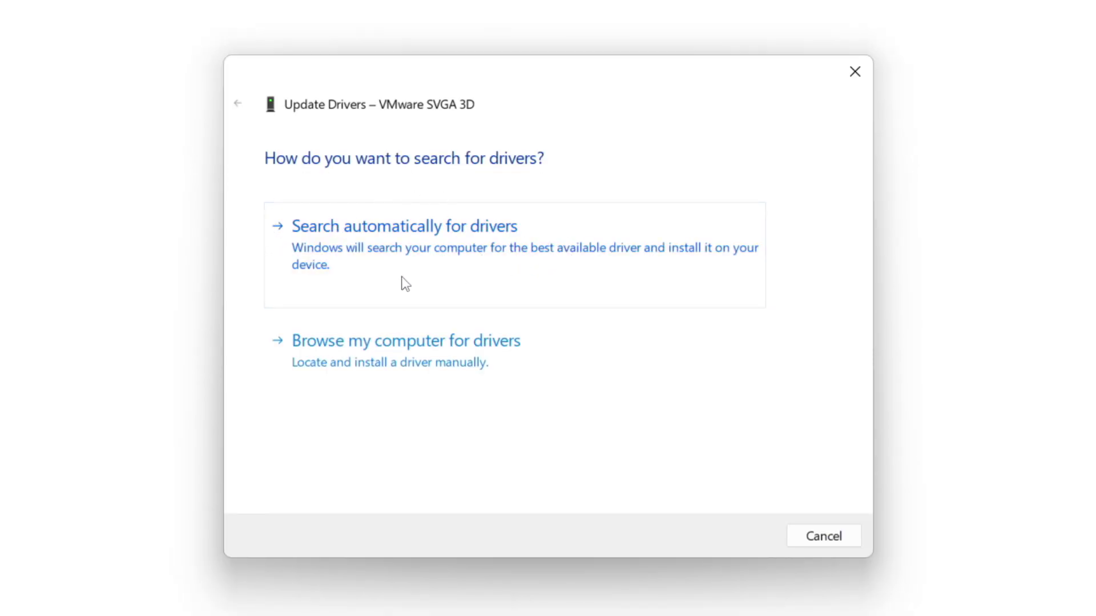
click(480, 253)
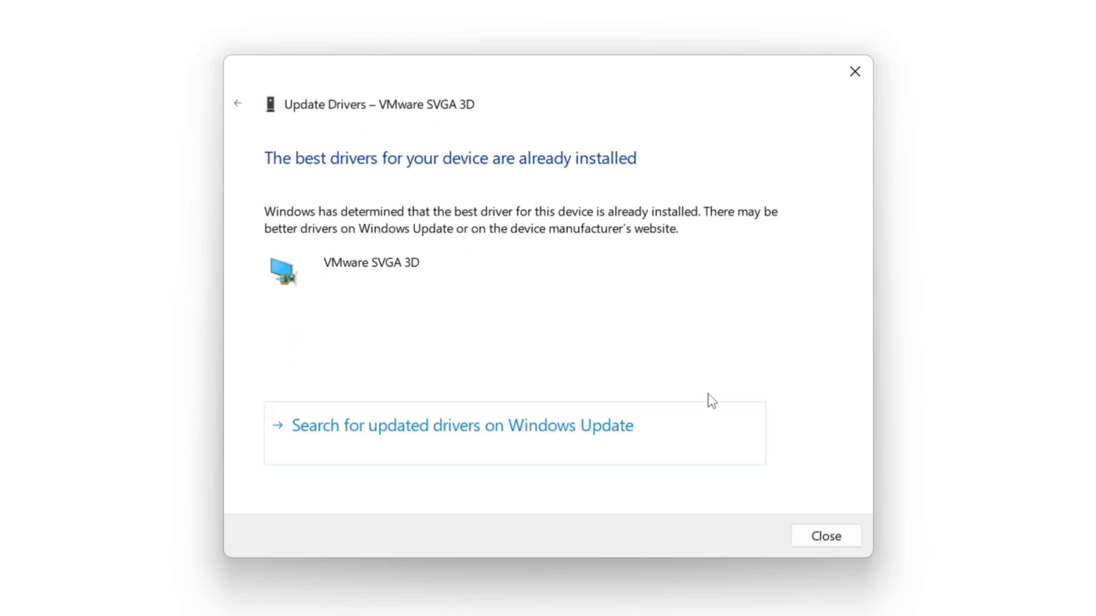
Search automatically for a newer High Definition Audio Device driver and confirm the best is installed
click(825, 539)
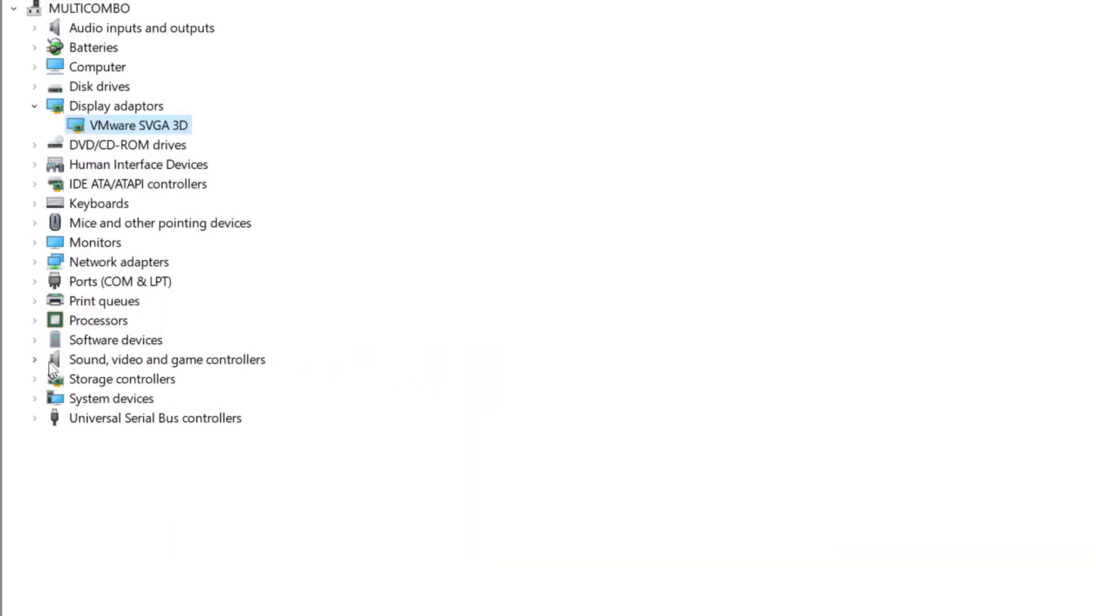
click(49, 361)
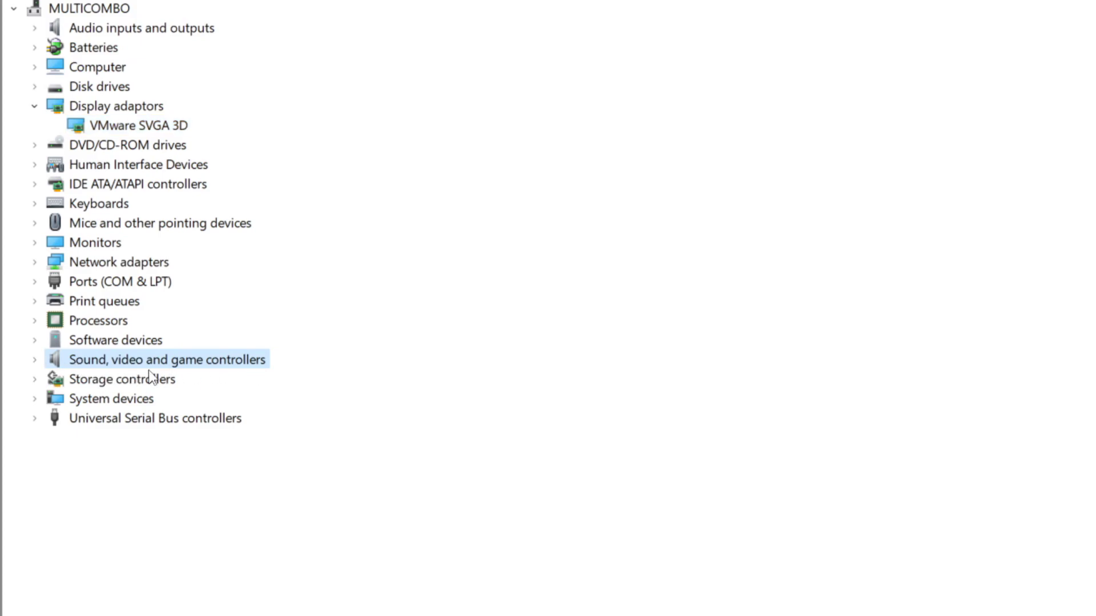
click(35, 361)
click(187, 382)
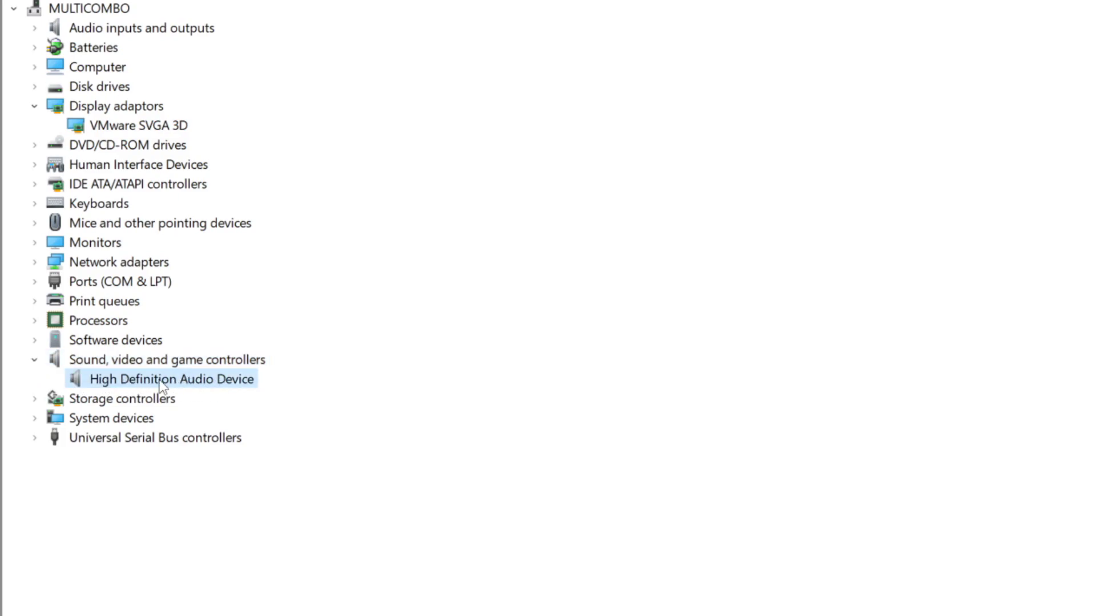
right_click(162, 386)
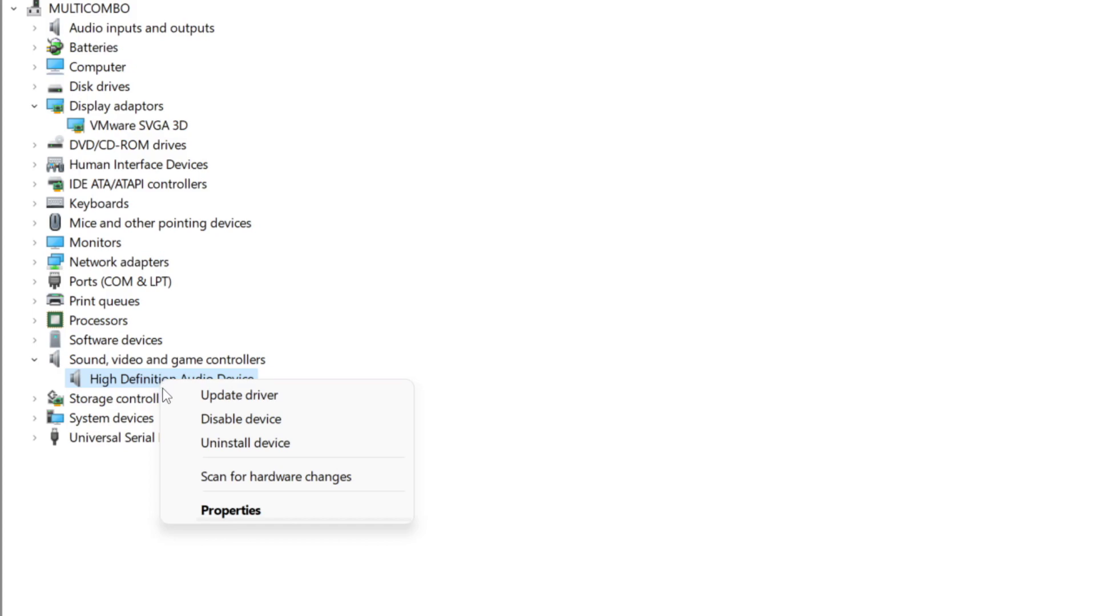
click(326, 403)
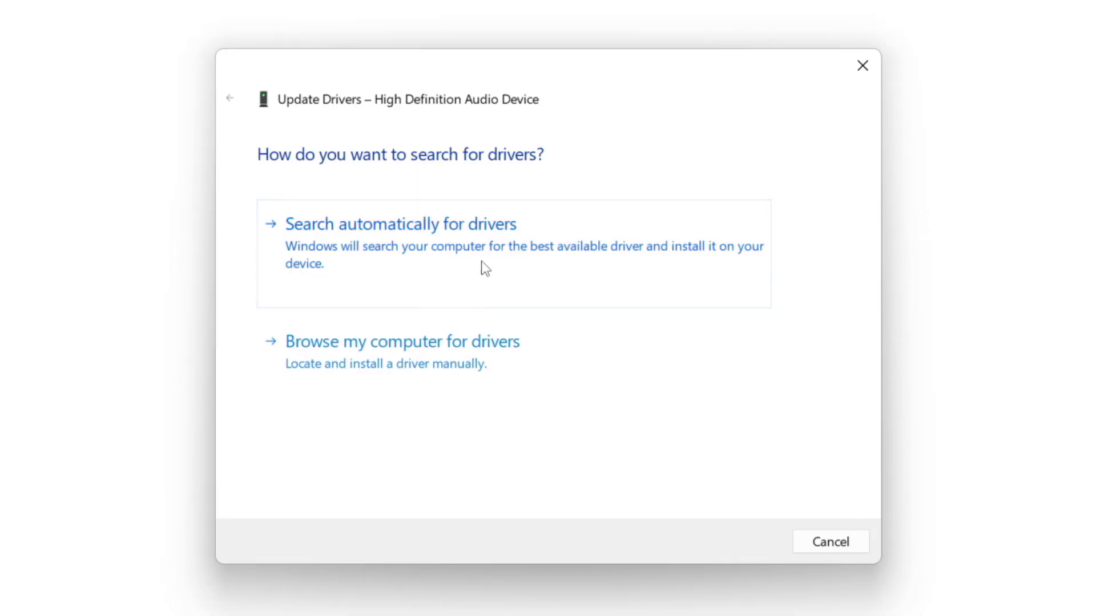
click(436, 246)
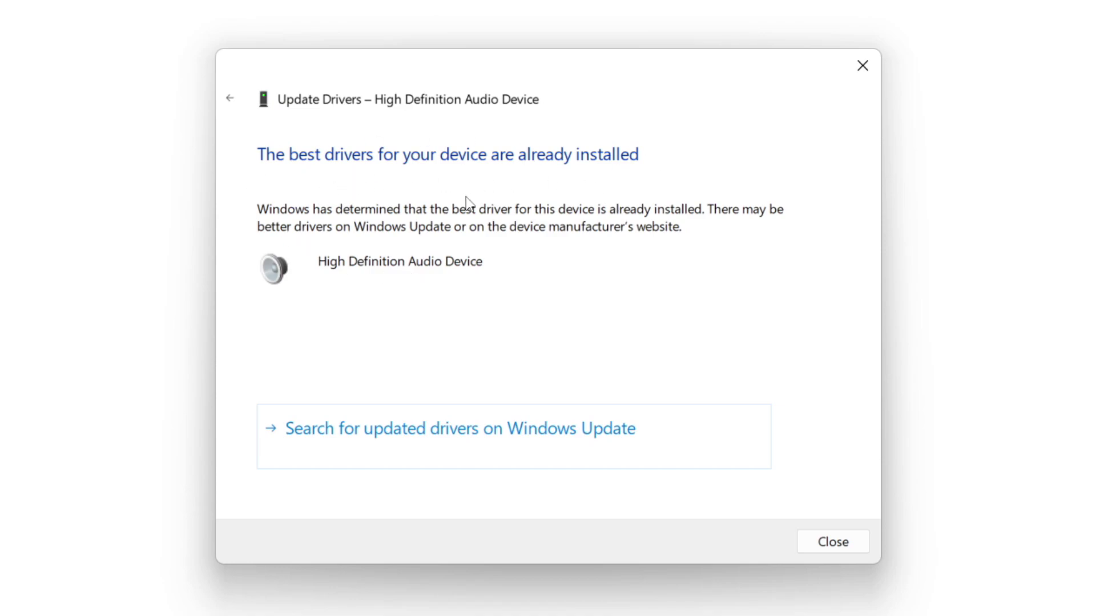
click(835, 542)
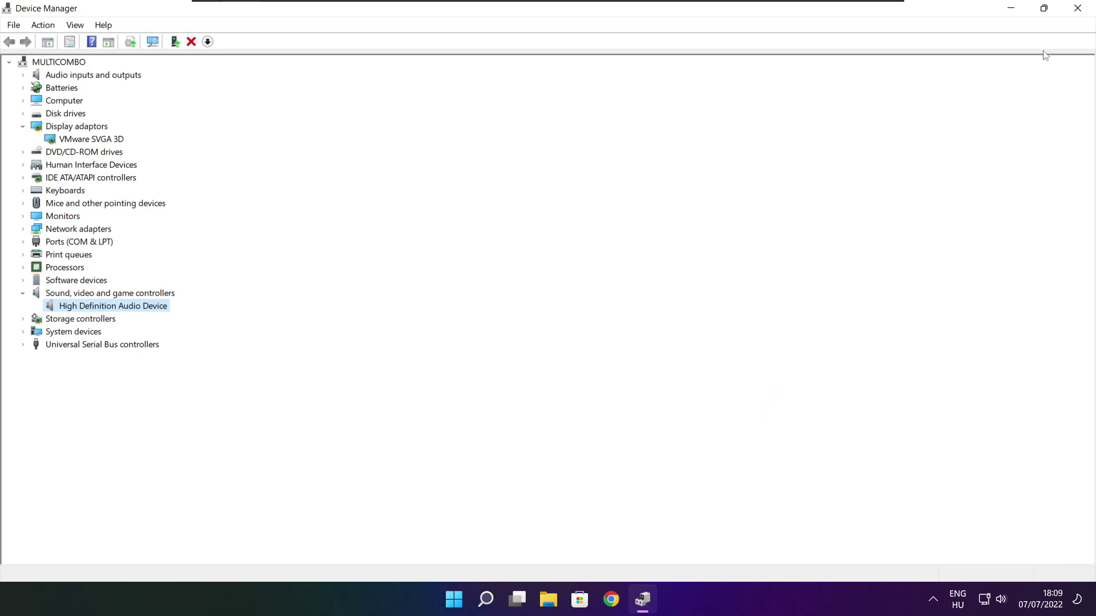
Verify the favourited Steam game's local files so all 3367 validate
click(1078, 9)
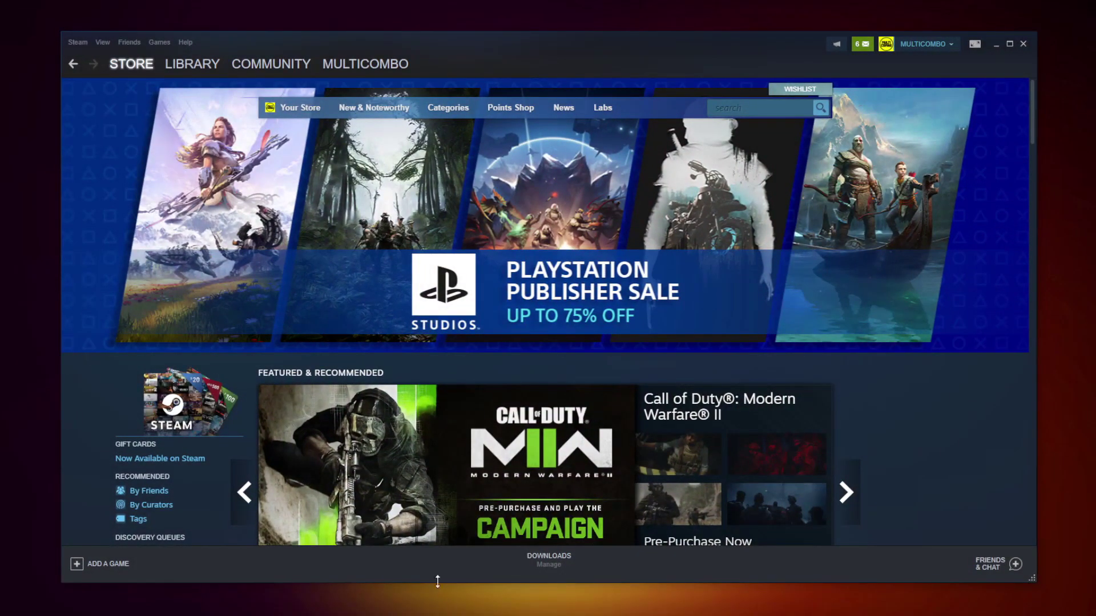
click(189, 65)
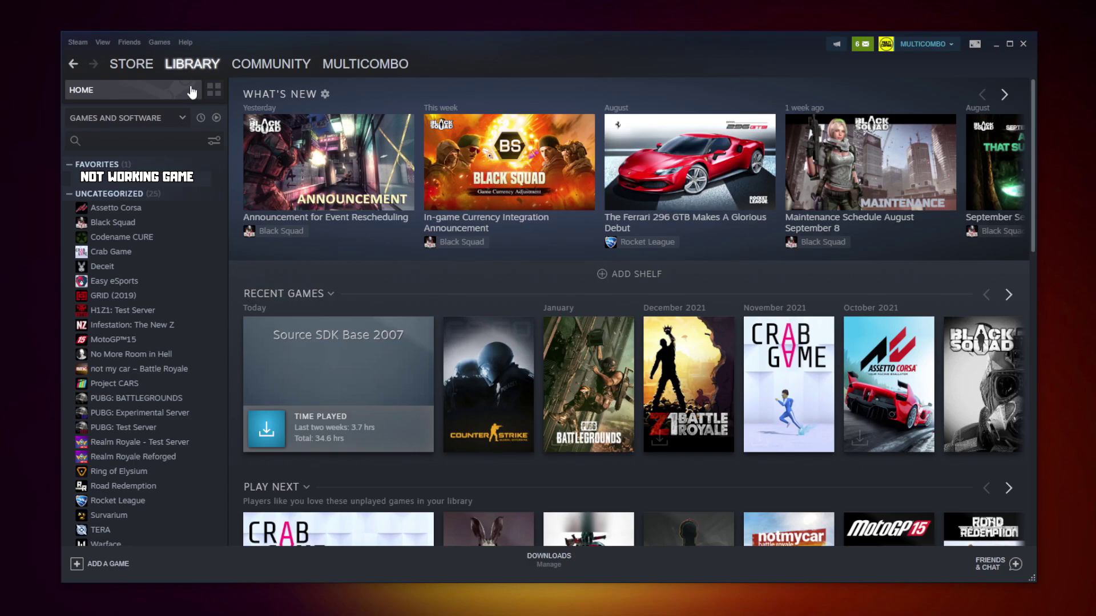
right_click(214, 186)
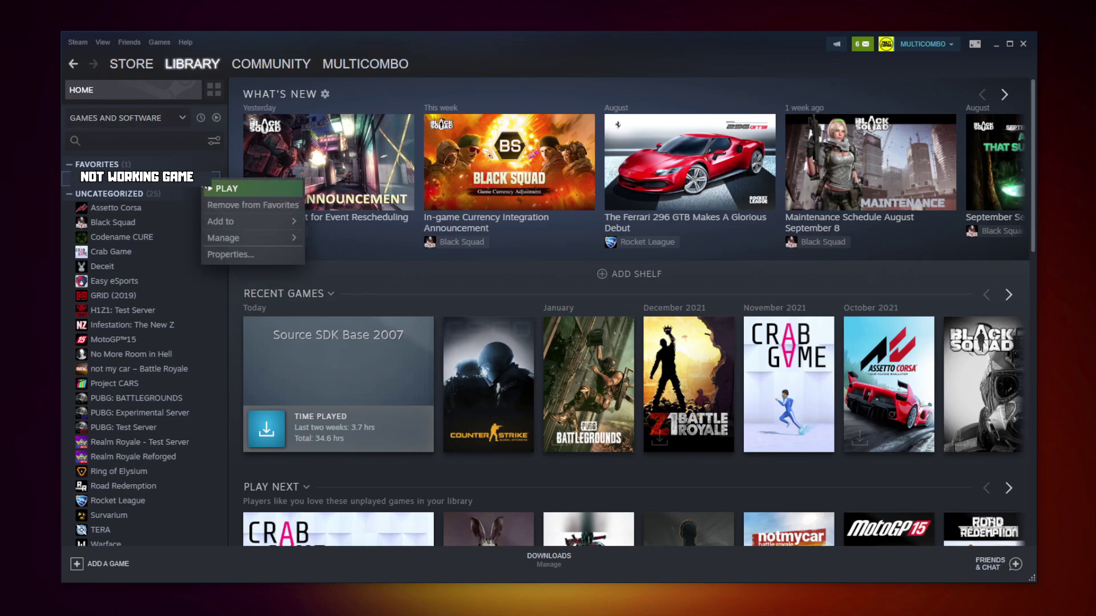
click(244, 254)
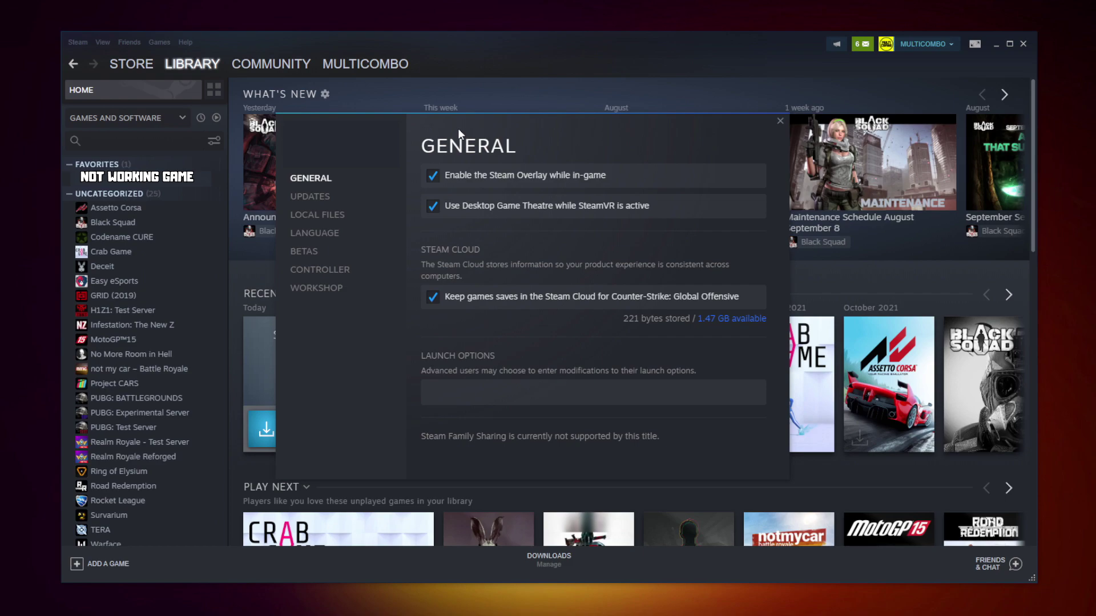
click(323, 221)
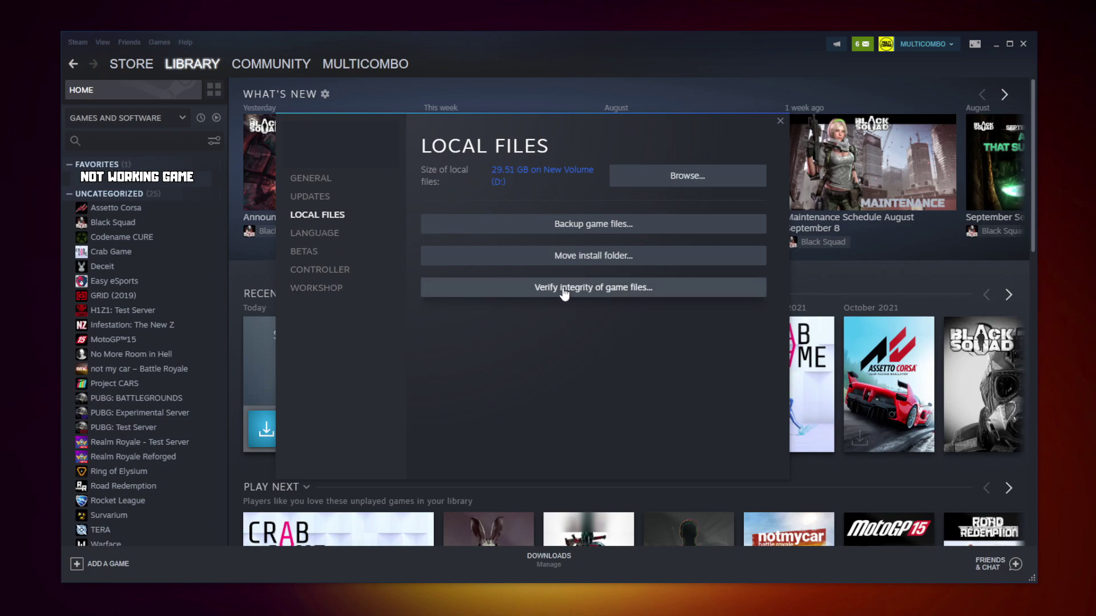
click(597, 291)
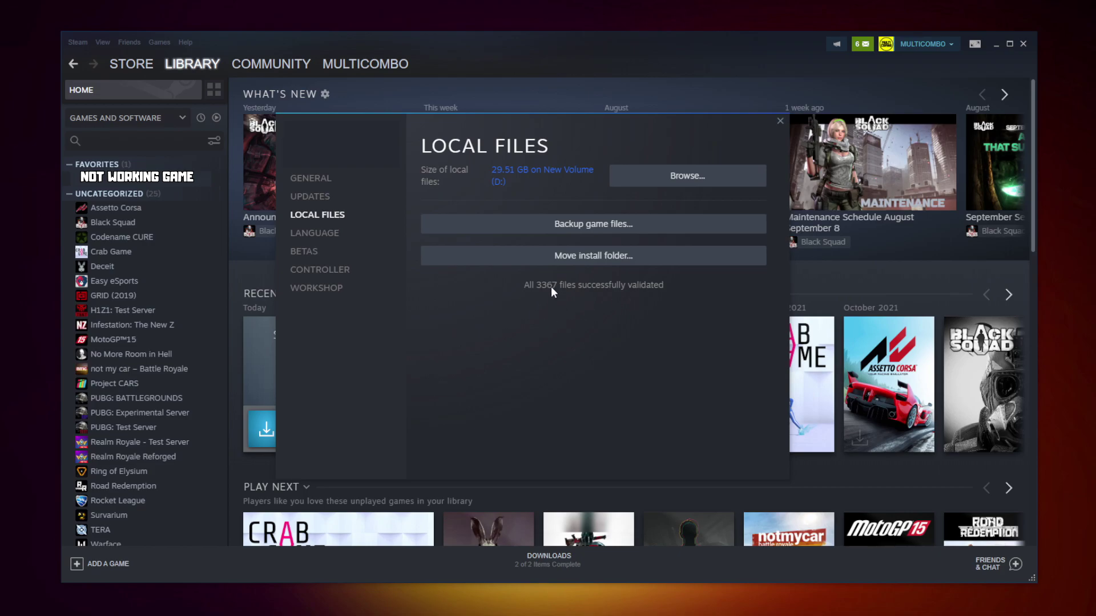
Set the game executable to Windows 8 compatibility, no fullscreen optimizations, run as administrator, and apply
click(656, 183)
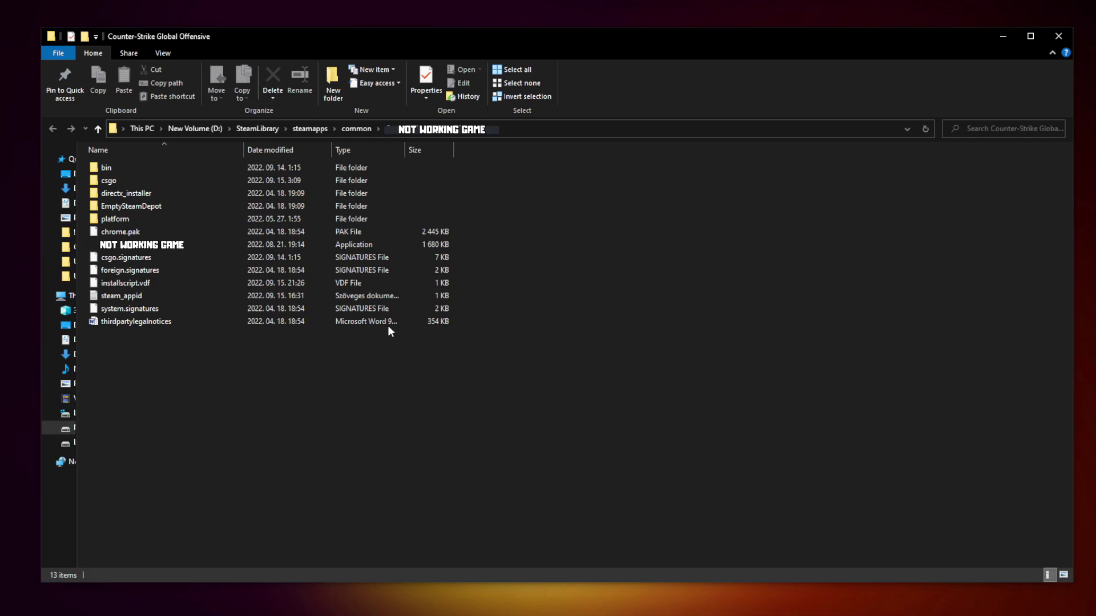
click(181, 248)
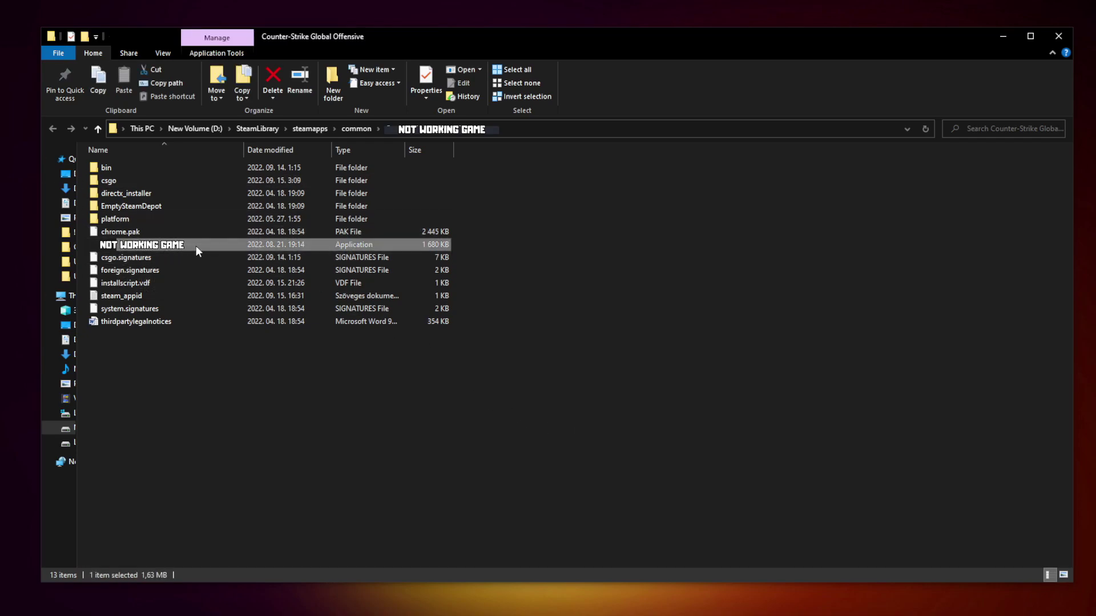
right_click(222, 249)
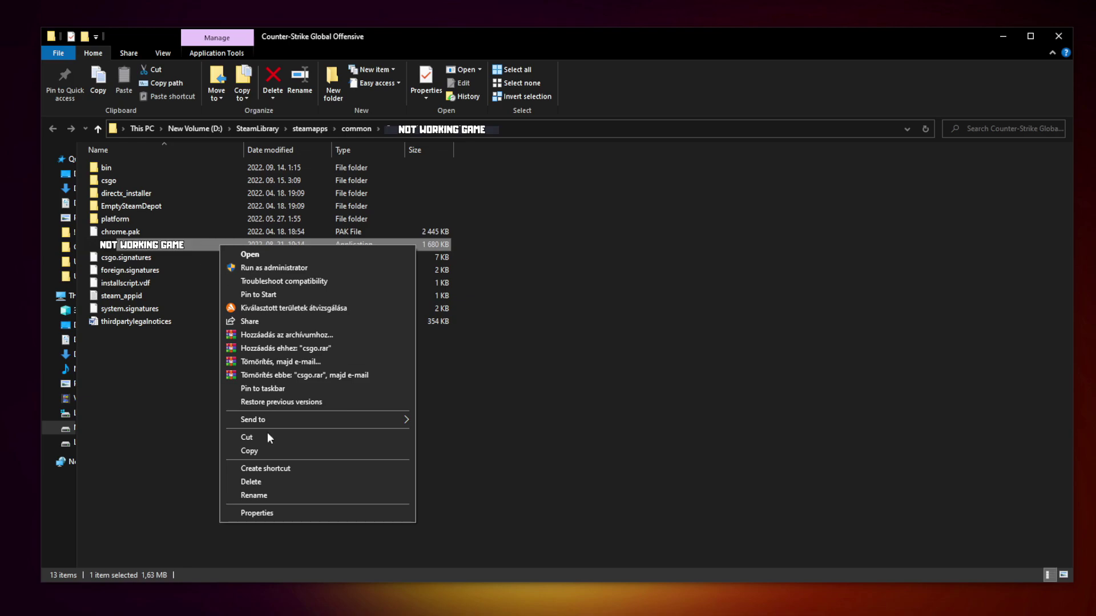
click(316, 511)
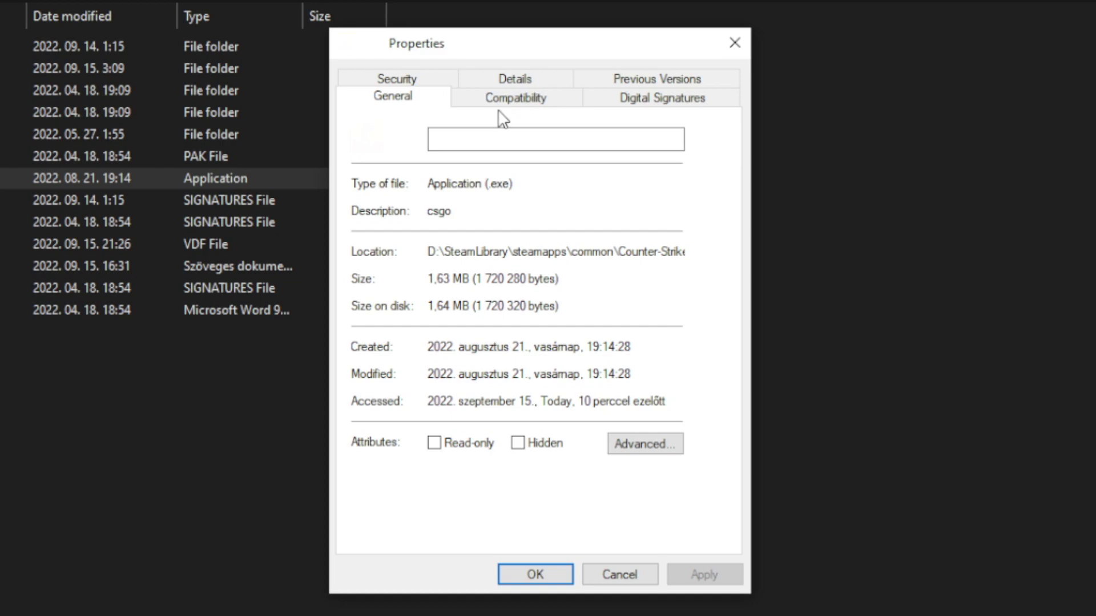
click(528, 105)
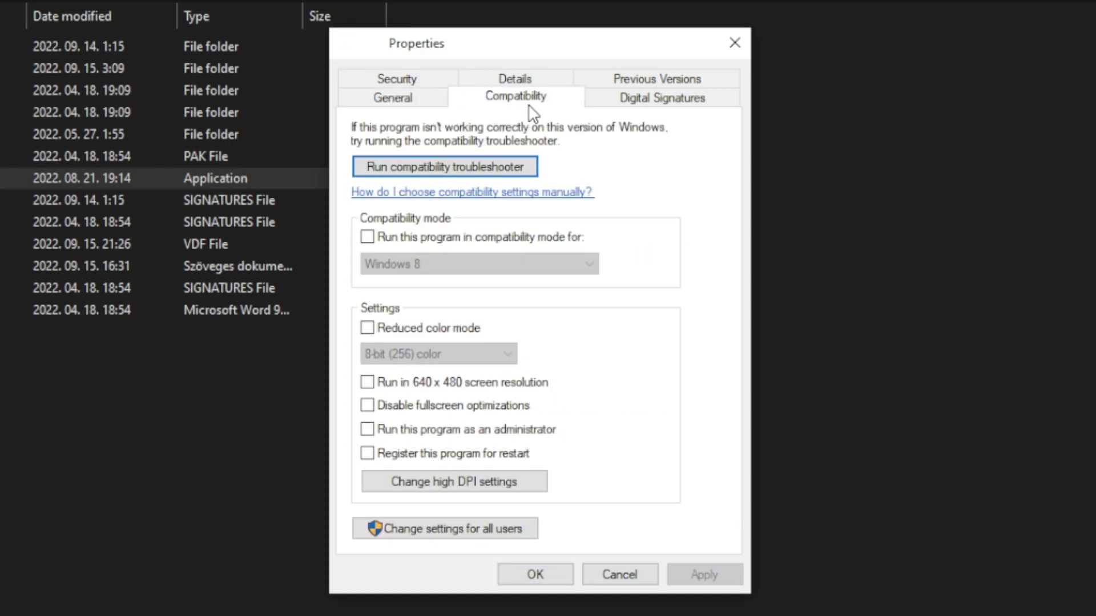
click(379, 239)
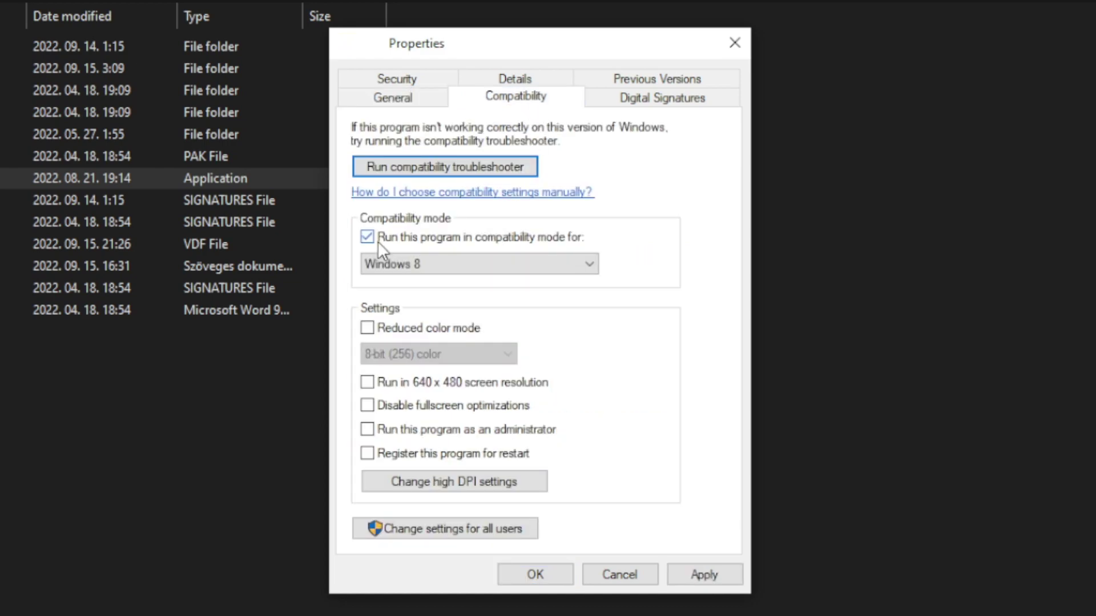
click(427, 266)
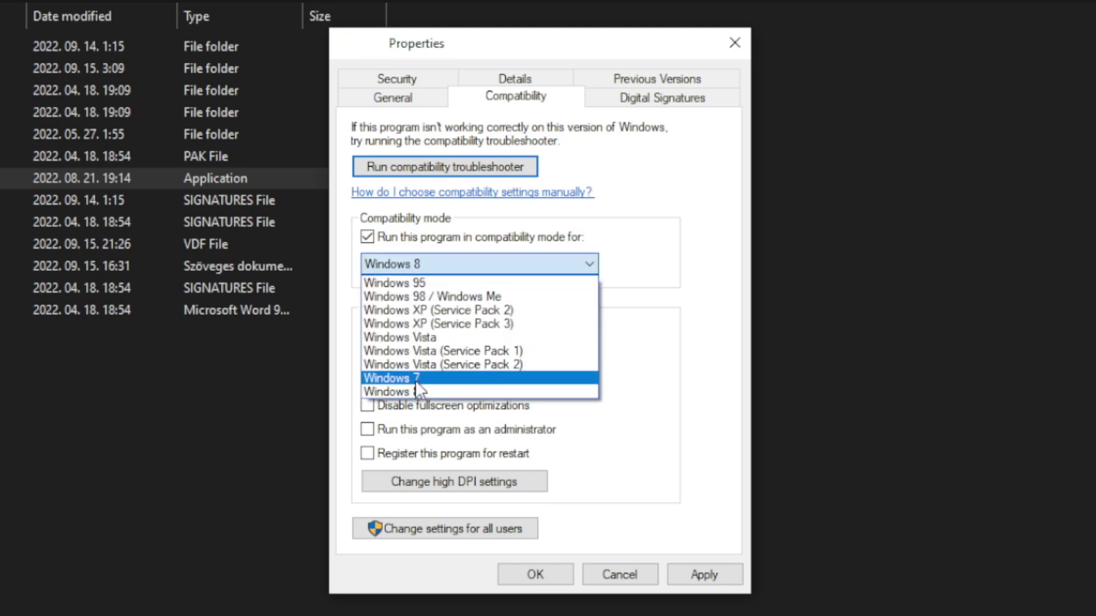
click(426, 391)
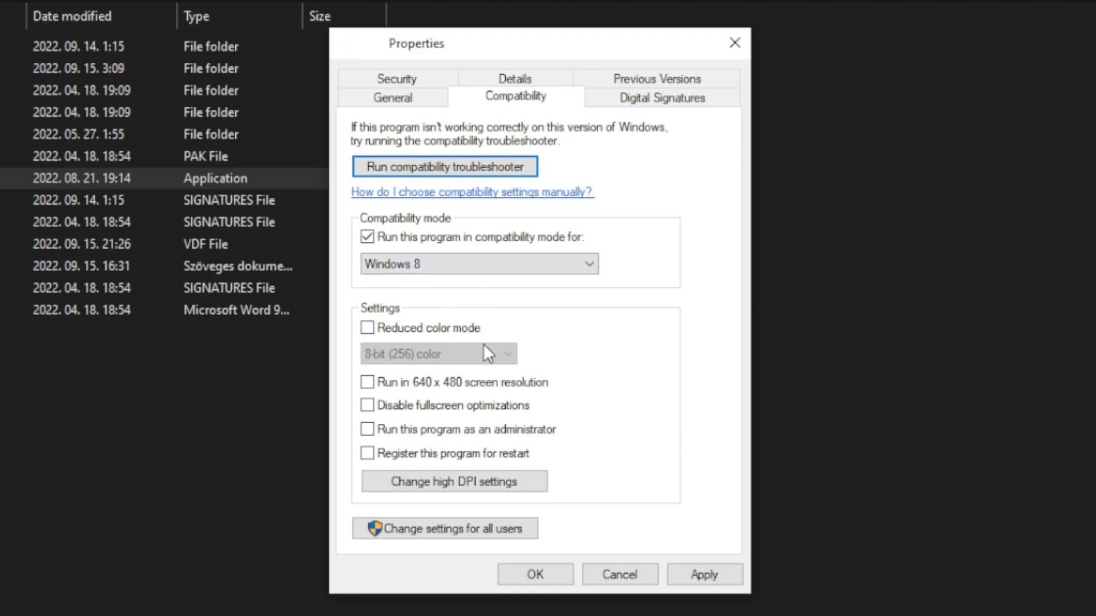
click(444, 409)
click(529, 433)
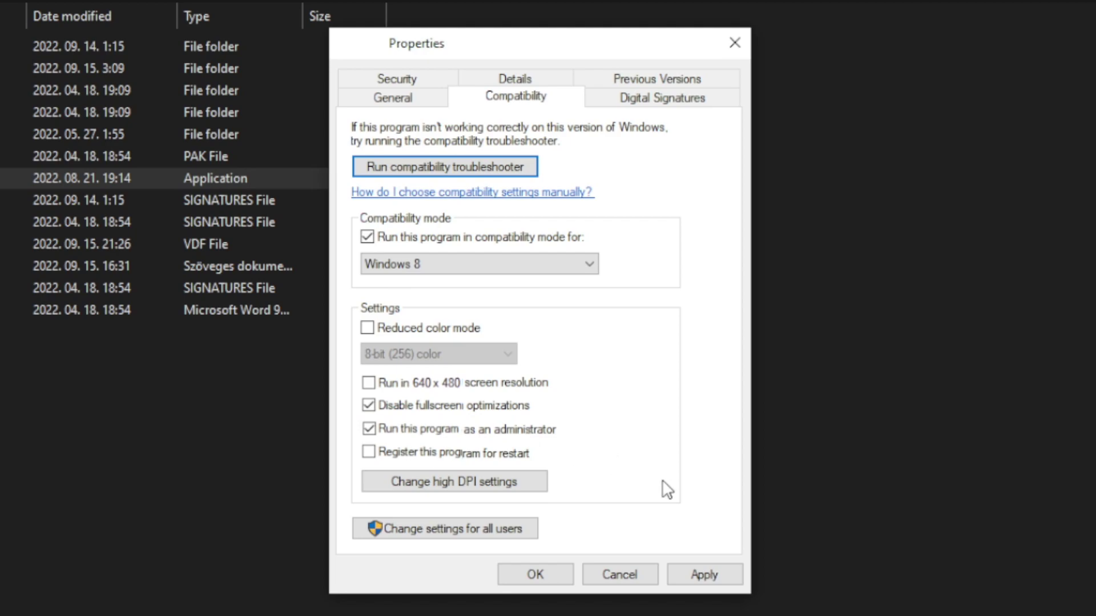
click(710, 575)
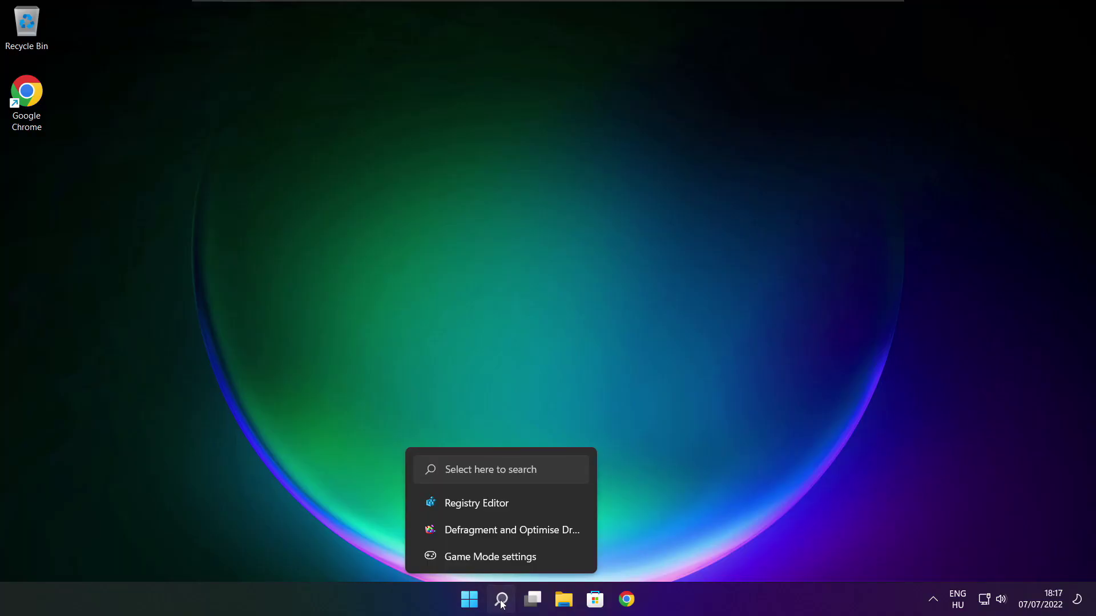
Search 'updates' and run a Windows Update check, which reports the PC up to date
click(502, 599)
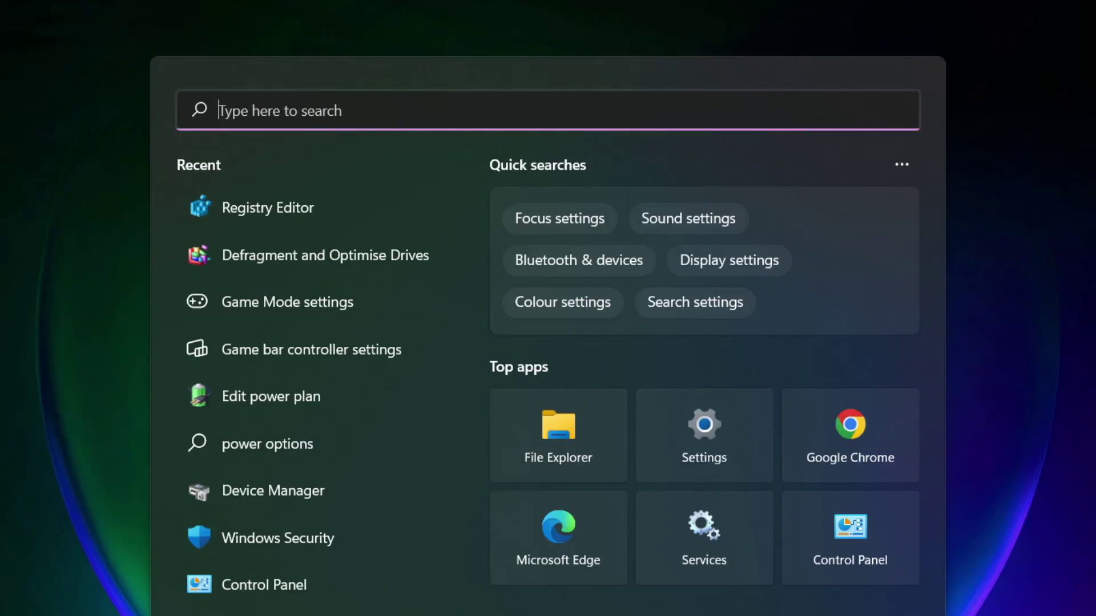
text(updates)
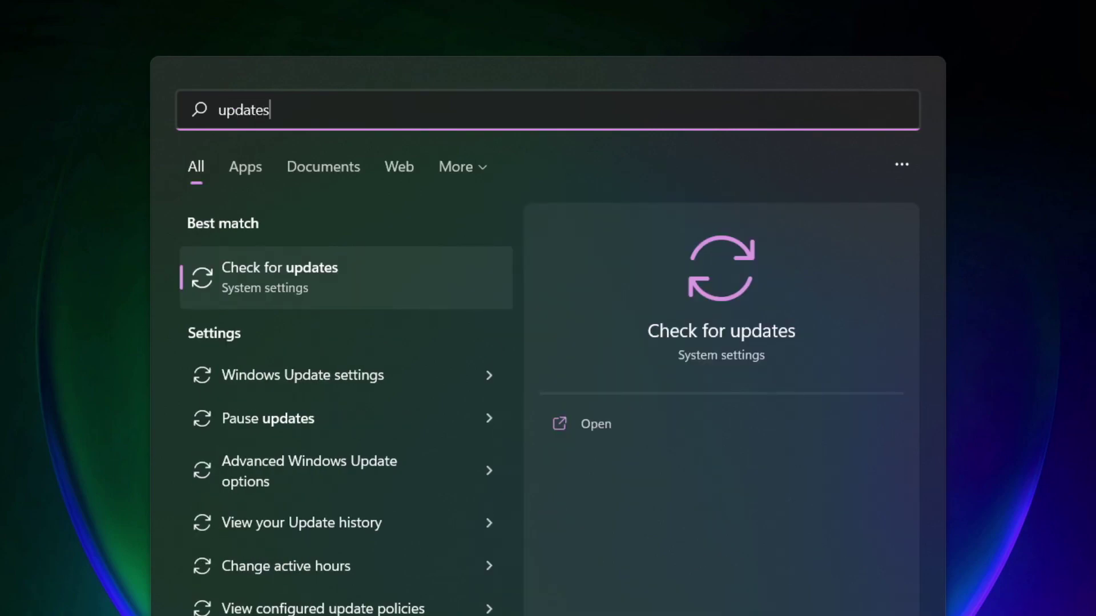
click(331, 279)
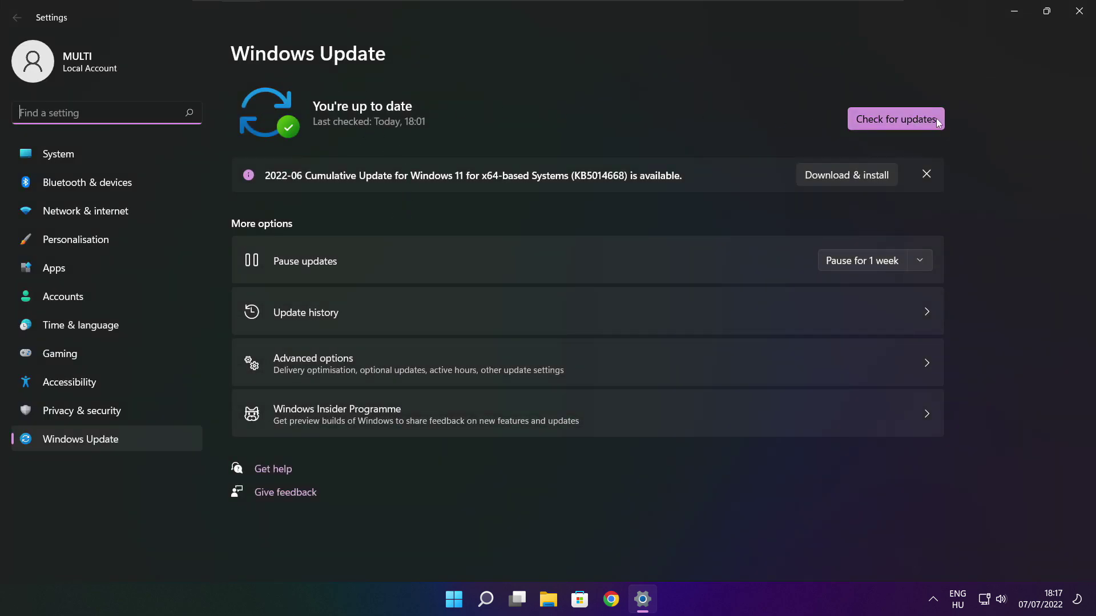
click(896, 120)
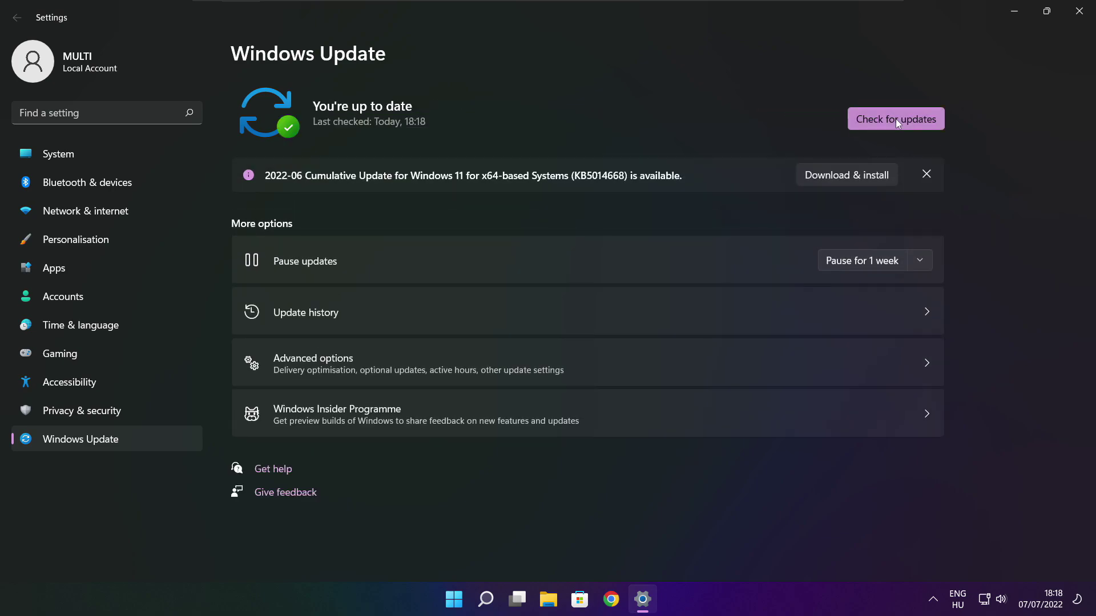
Download the DirectX End-User Runtime Web Installer in Chrome and run dxwebsetup.exe
click(1079, 17)
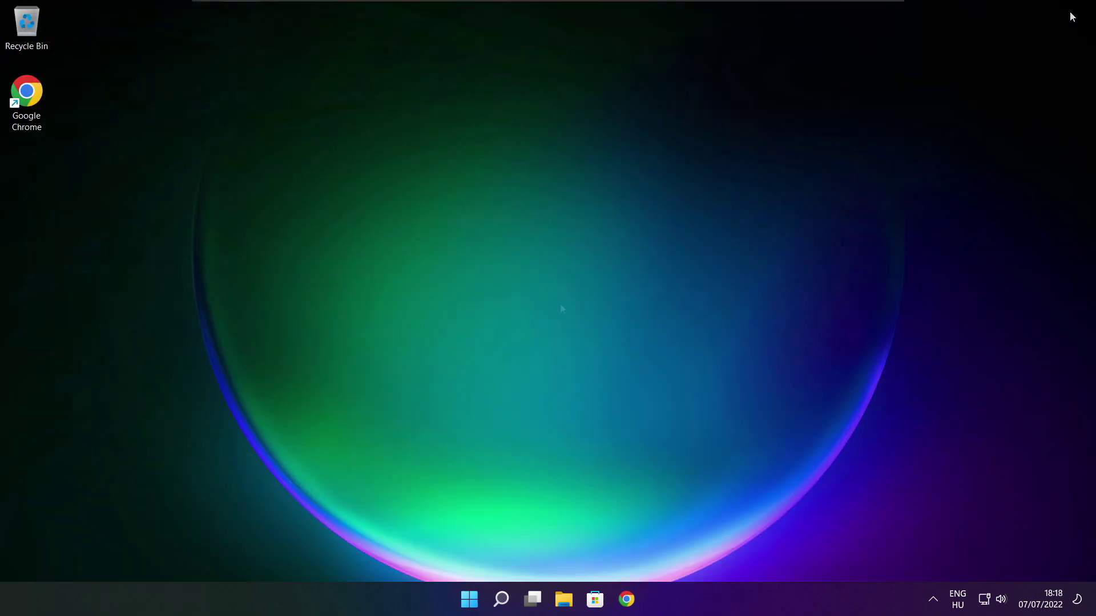
click(631, 606)
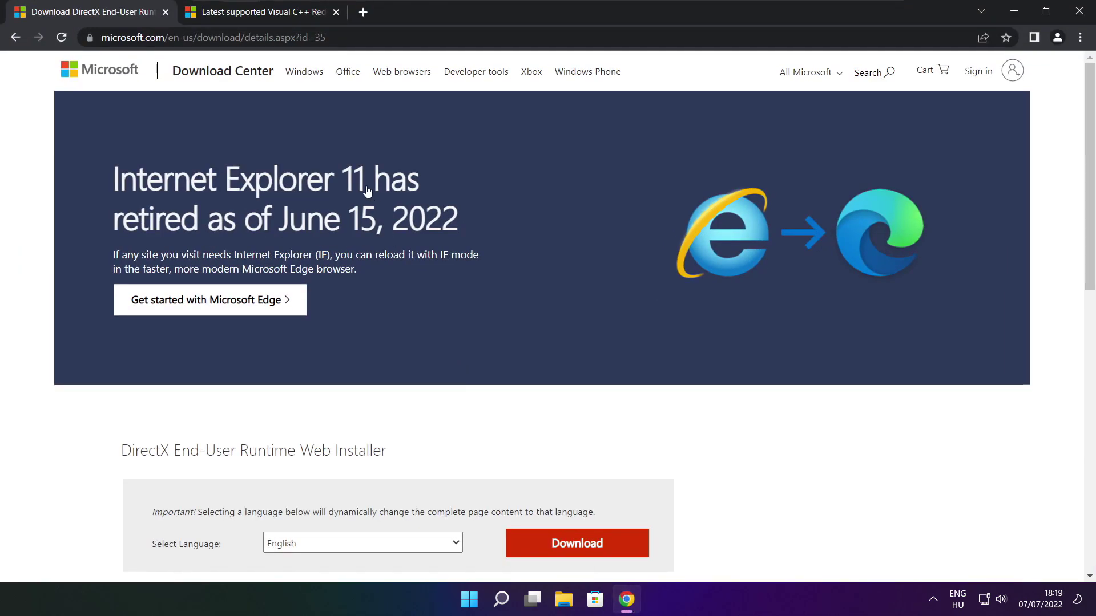
click(317, 37)
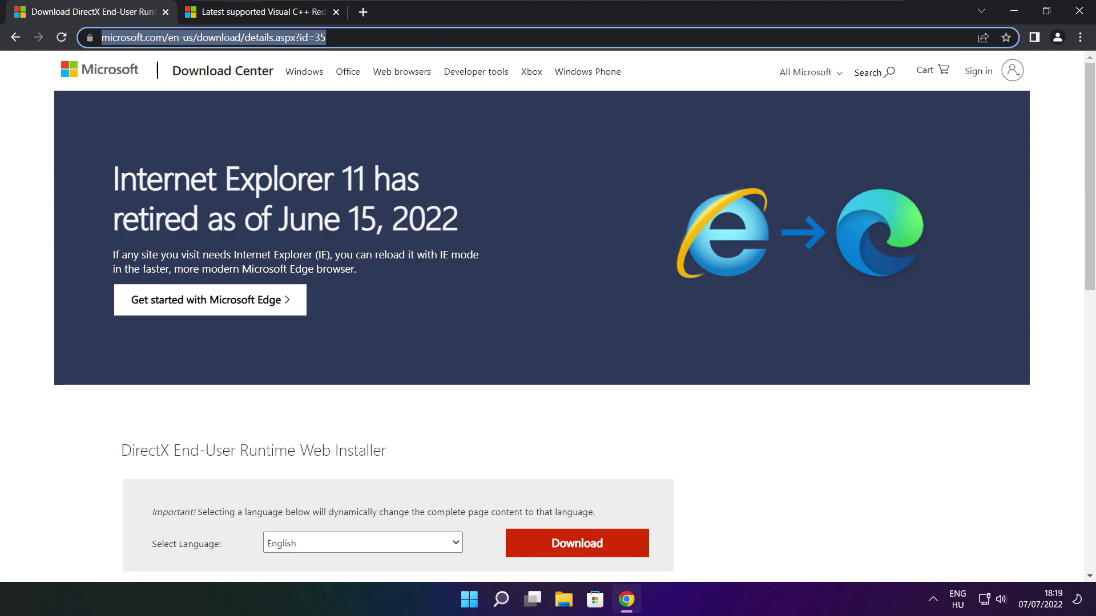
key(End)
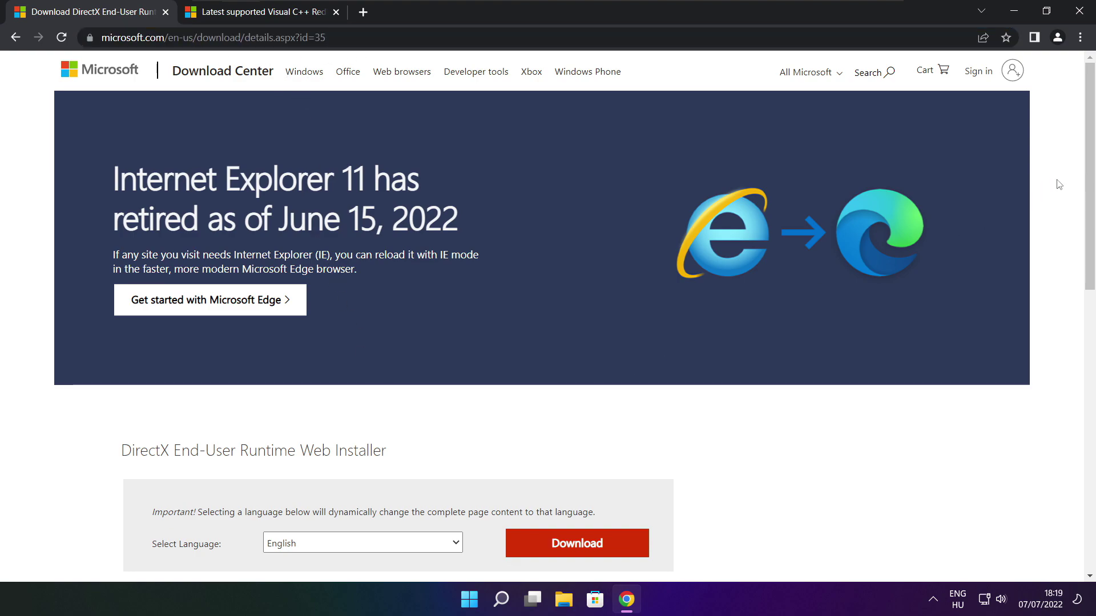
drag(1089, 163, 1091, 252)
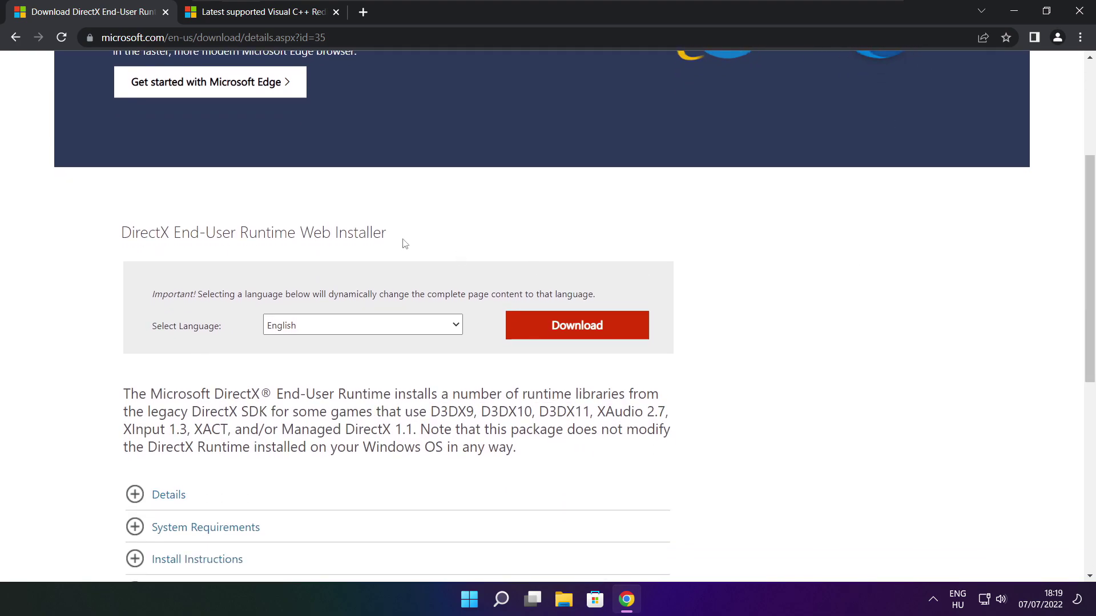
drag(404, 240, 236, 234)
click(466, 238)
click(580, 327)
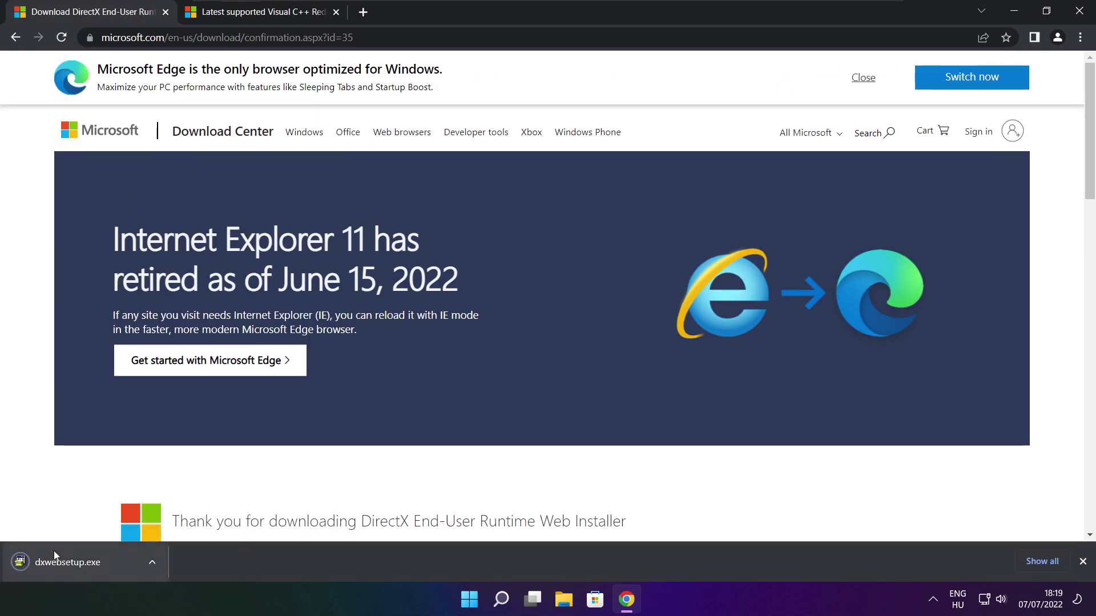
click(103, 564)
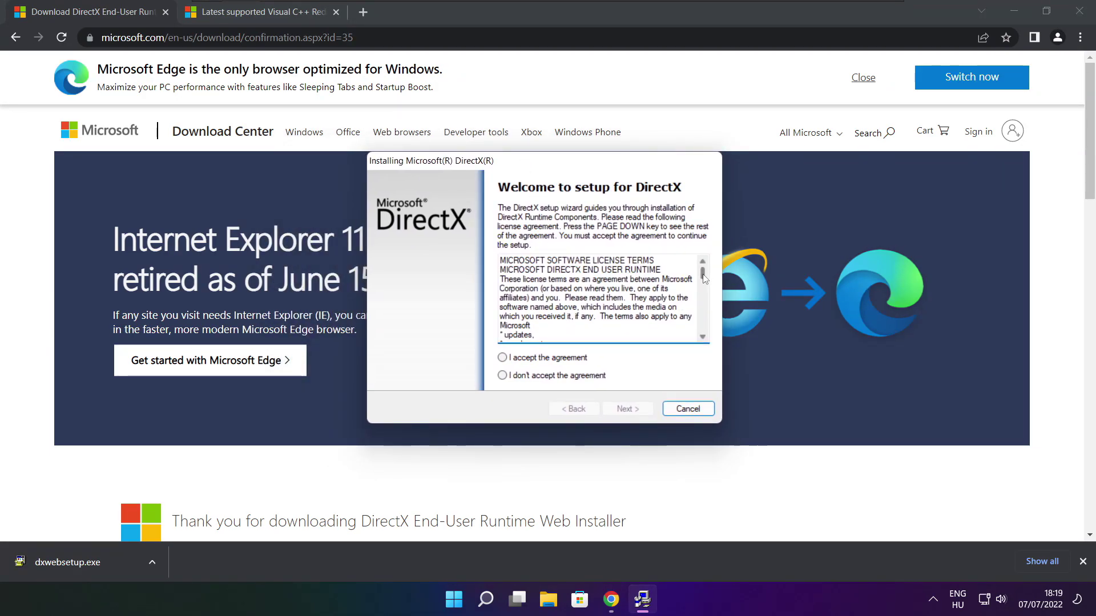
Accept the DirectX license, decline the Bing Bar, and install the runtime components
drag(703, 272, 702, 342)
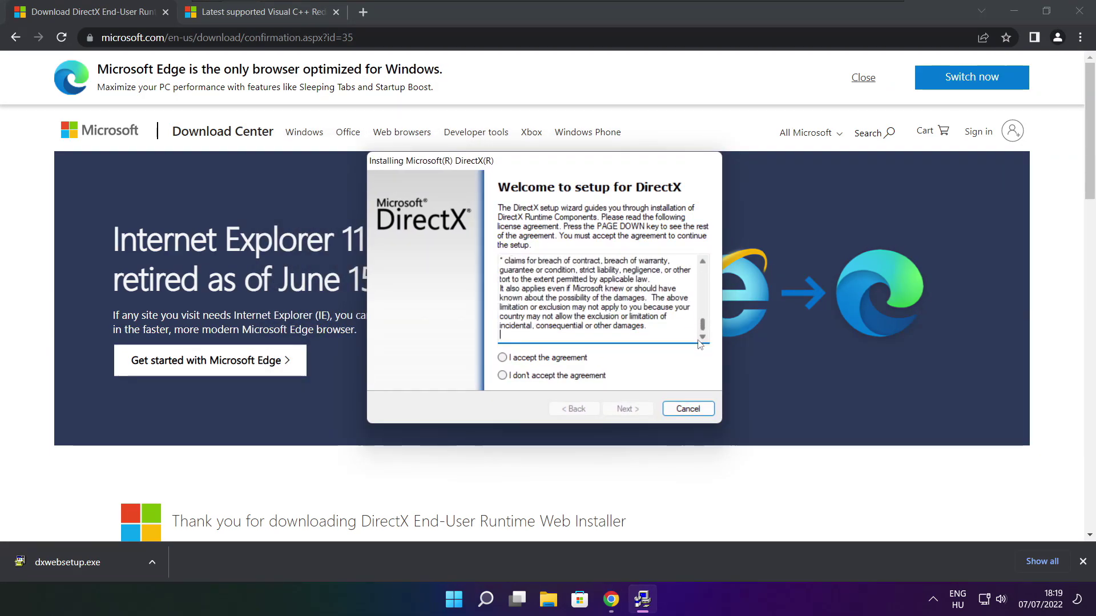
click(521, 359)
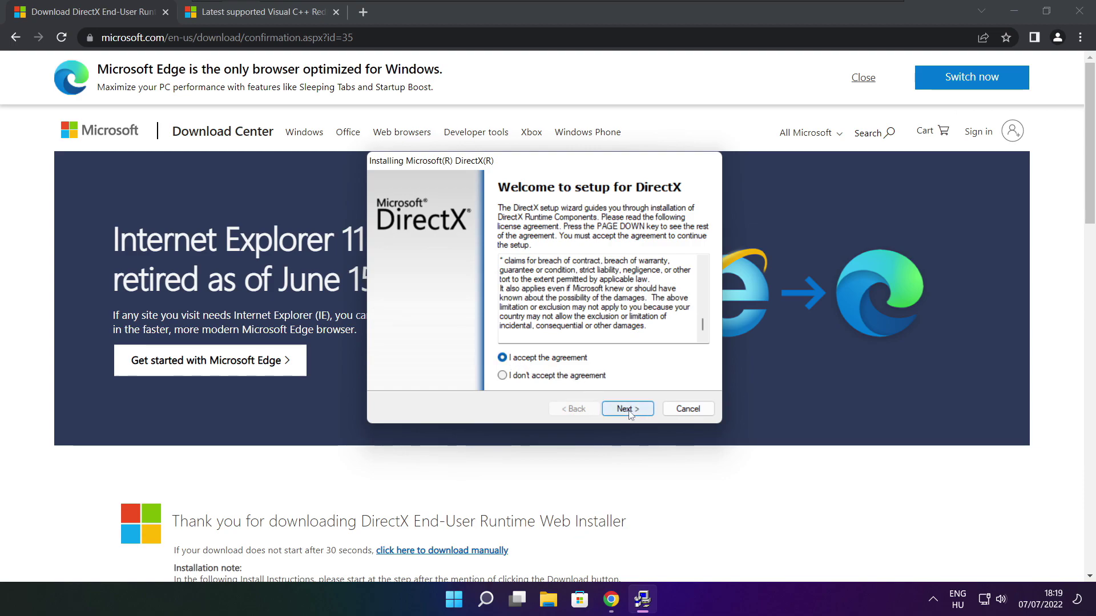
click(627, 410)
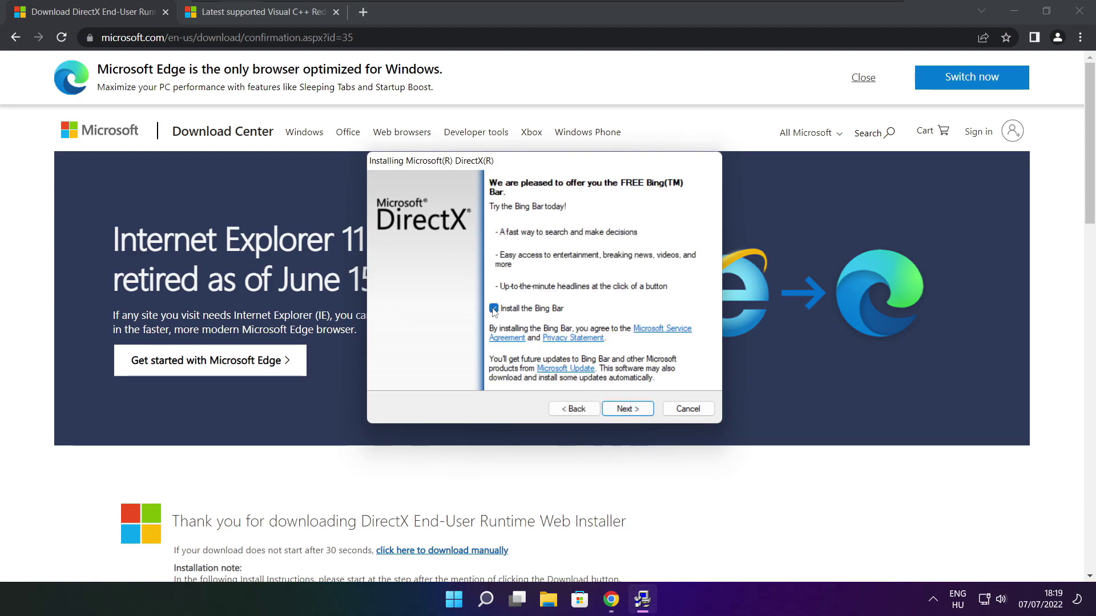
click(494, 308)
click(638, 413)
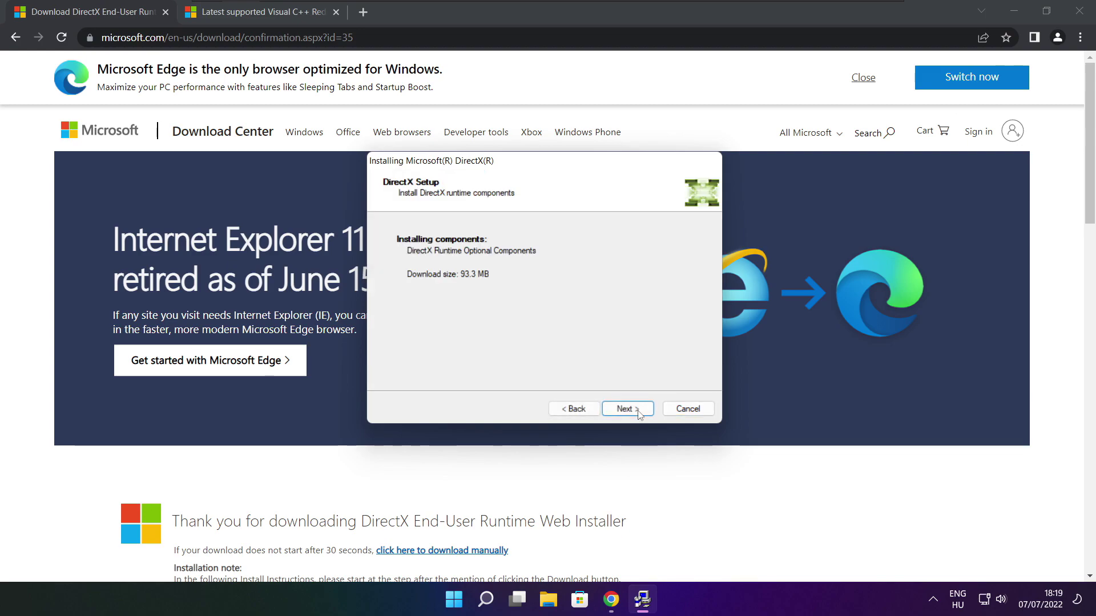
click(626, 411)
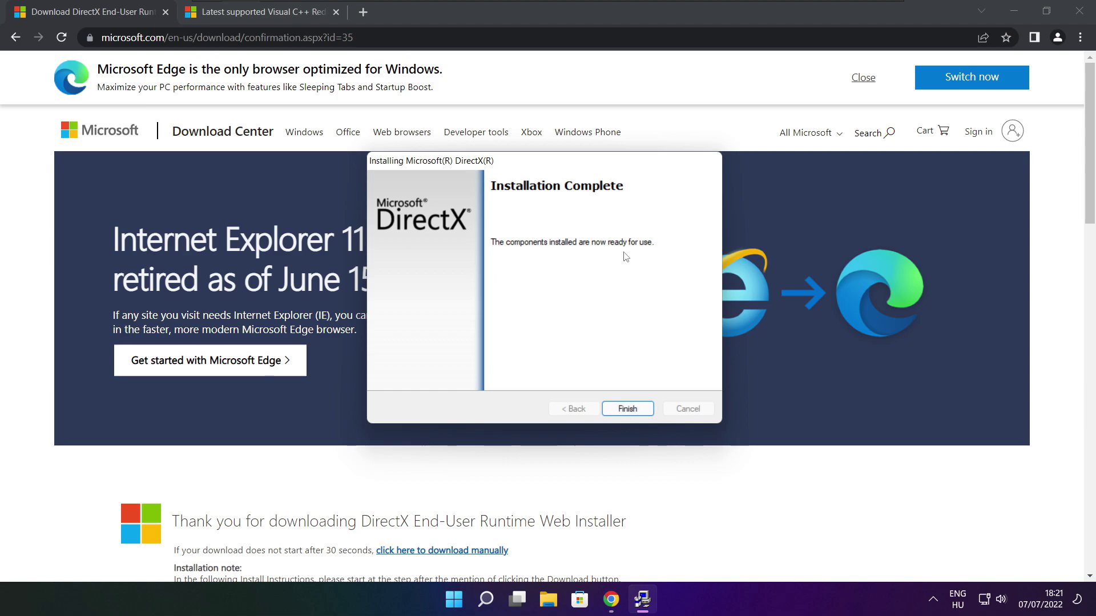
Finish DirectX setup, close its tab, and locate the Visual C++ redistributable download table
click(630, 409)
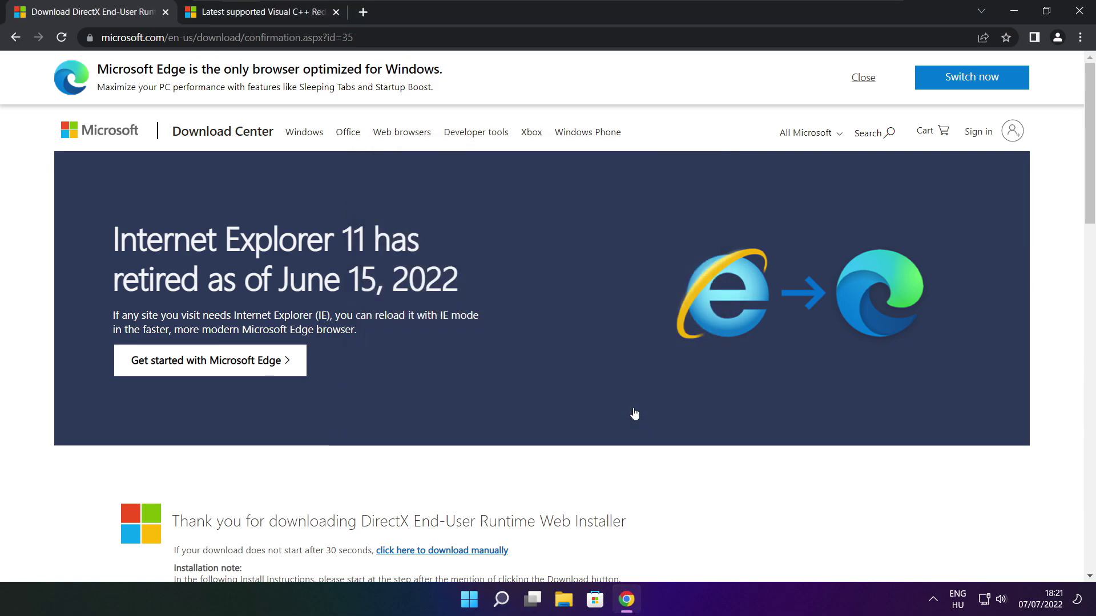
click(165, 13)
mouse_move(472, 38)
mouse_down()
mouse_move(101, 38)
mouse_move(480, 38)
mouse_up()
click(543, 69)
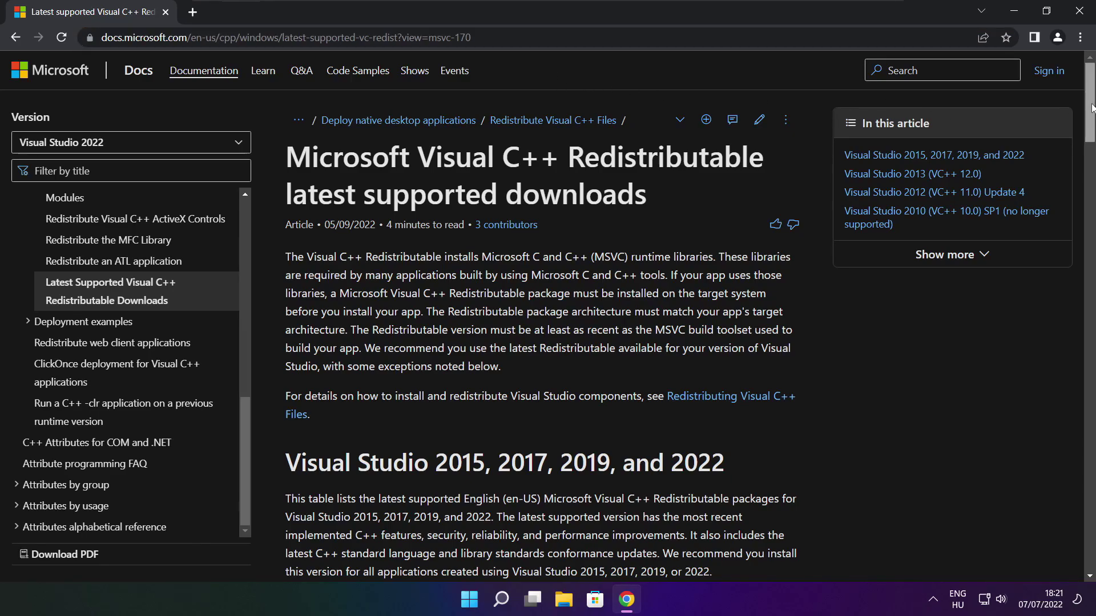
scroll(1083, 159, down, 5)
scroll(702, 227, up, 1)
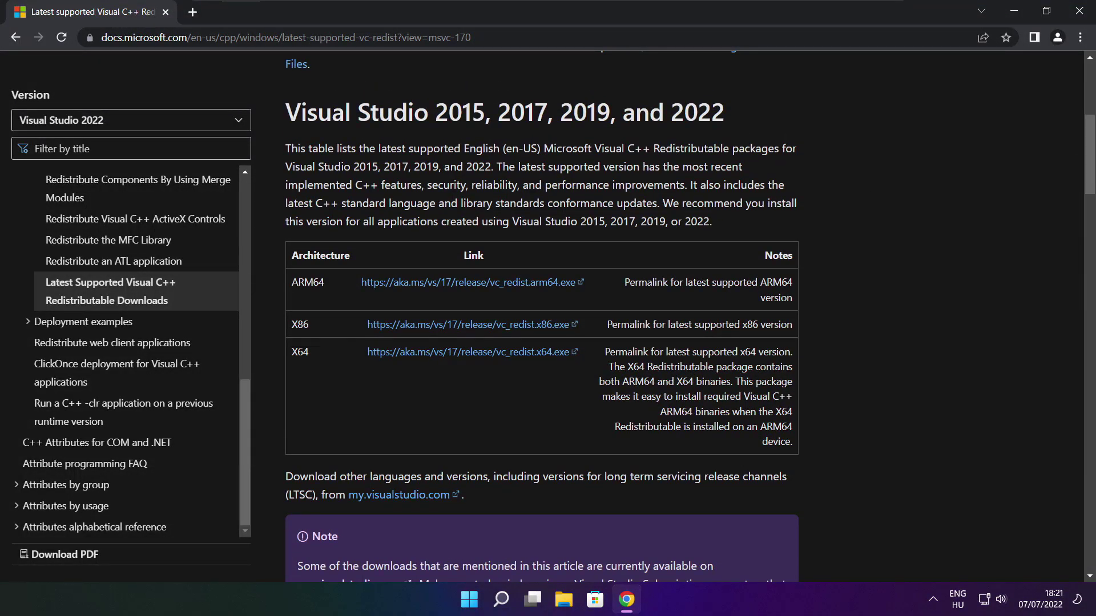
drag(291, 282, 736, 393)
click(737, 393)
Download the ARM64, x86 and x64 Visual C++ Redistributables and run the ARM64 installer
click(454, 283)
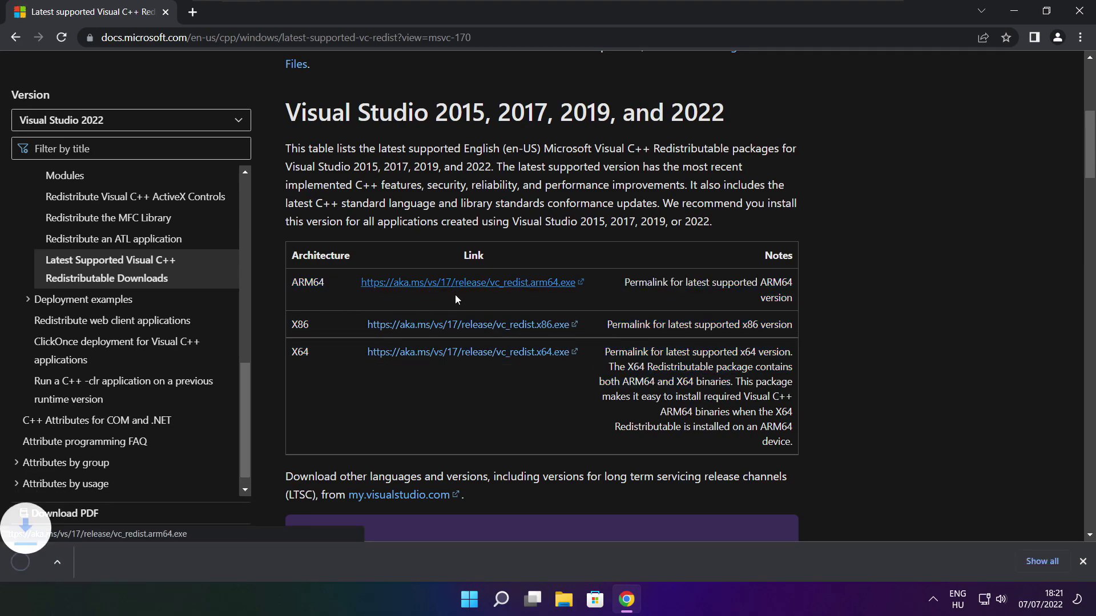
click(453, 325)
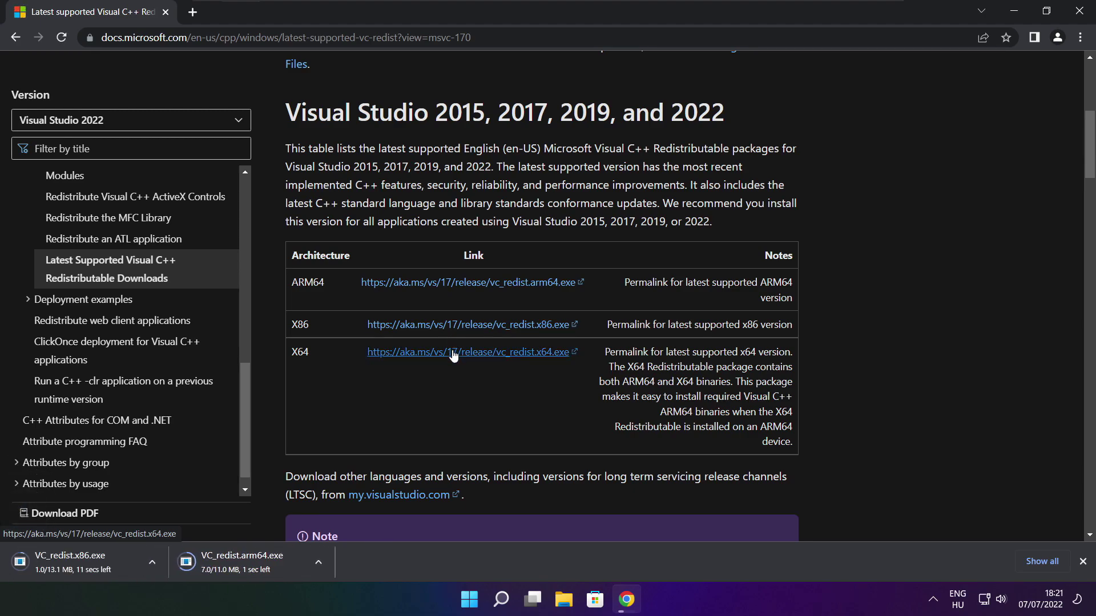
click(453, 352)
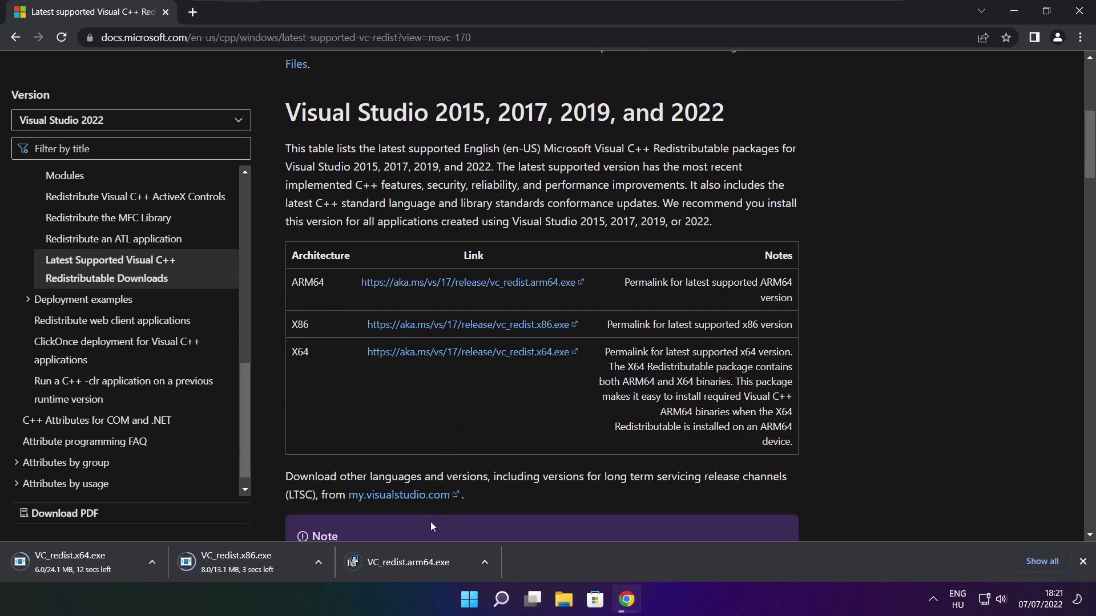
click(417, 564)
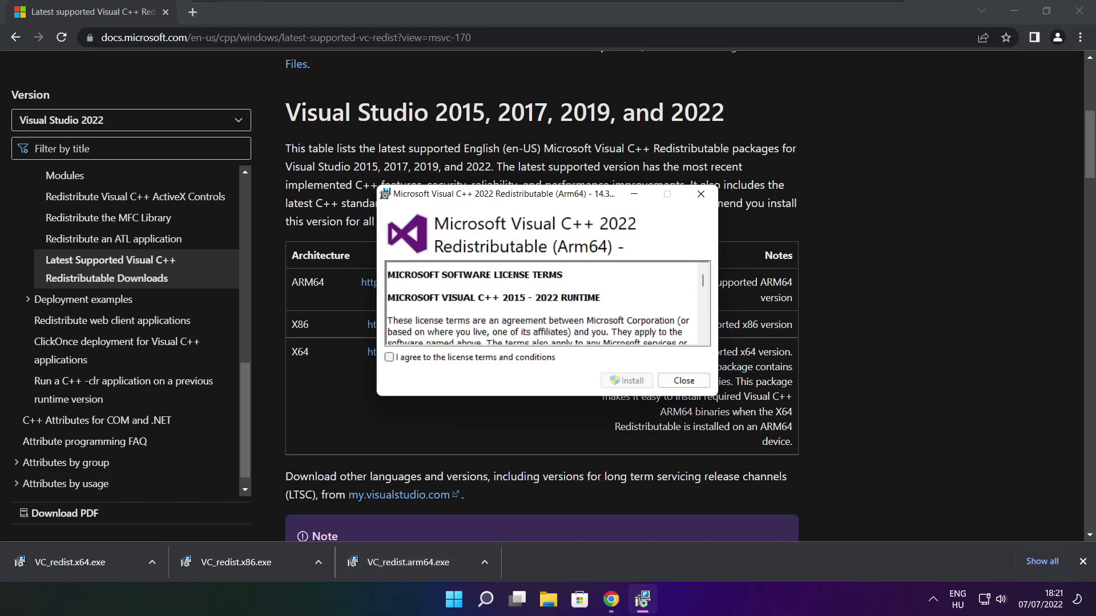
Attempt the ARM64 Visual C++ install and dismiss its failure message
drag(703, 283, 703, 334)
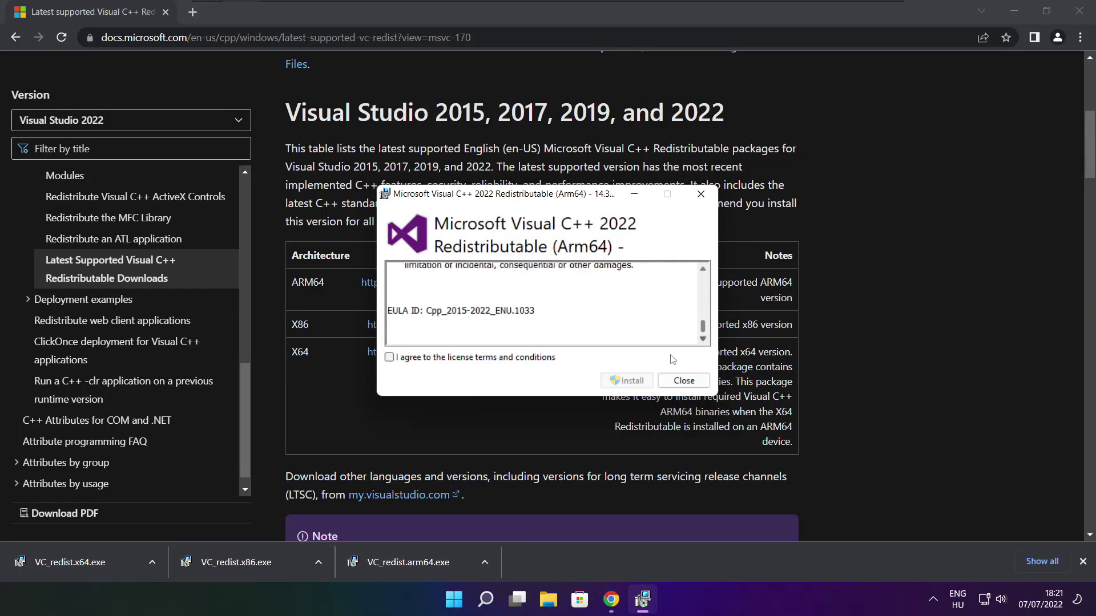
click(389, 359)
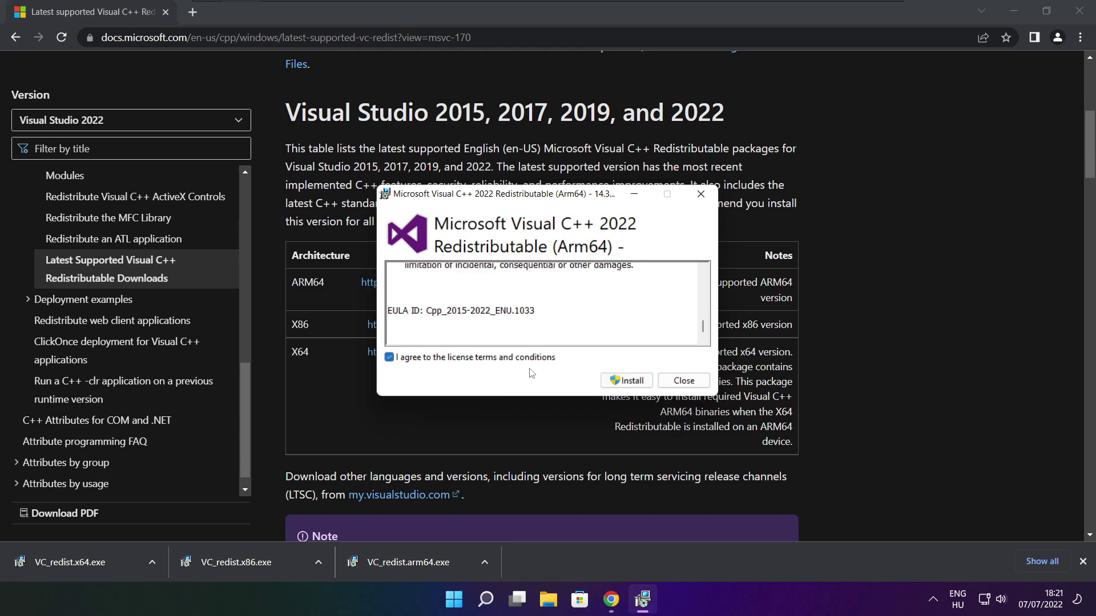
click(626, 381)
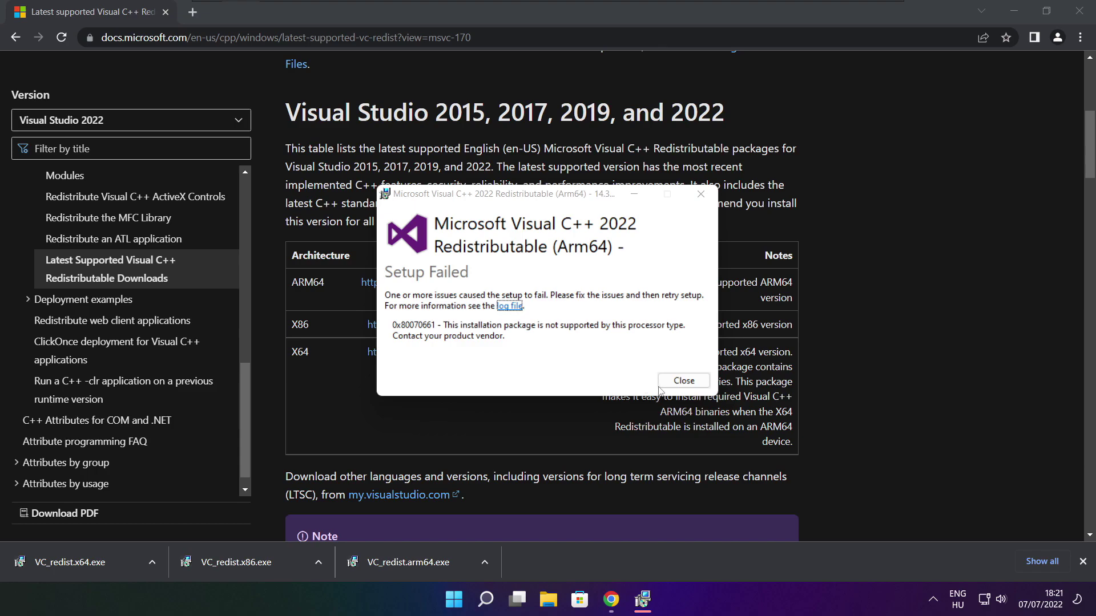
click(663, 385)
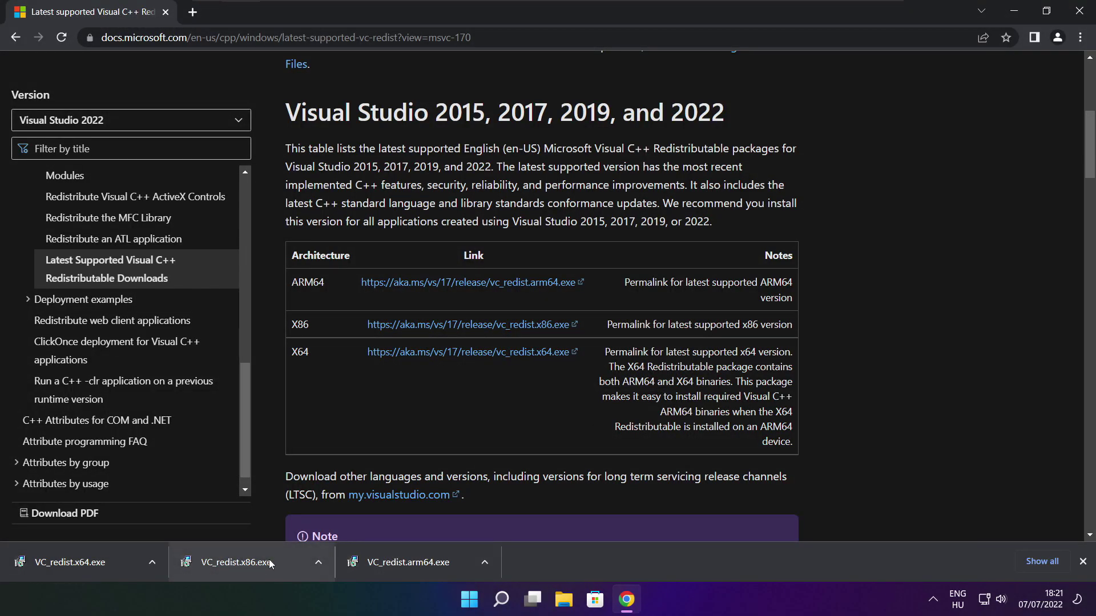
Install the x86 Visual C++ Redistributable from VC_redist.x86.exe
click(260, 564)
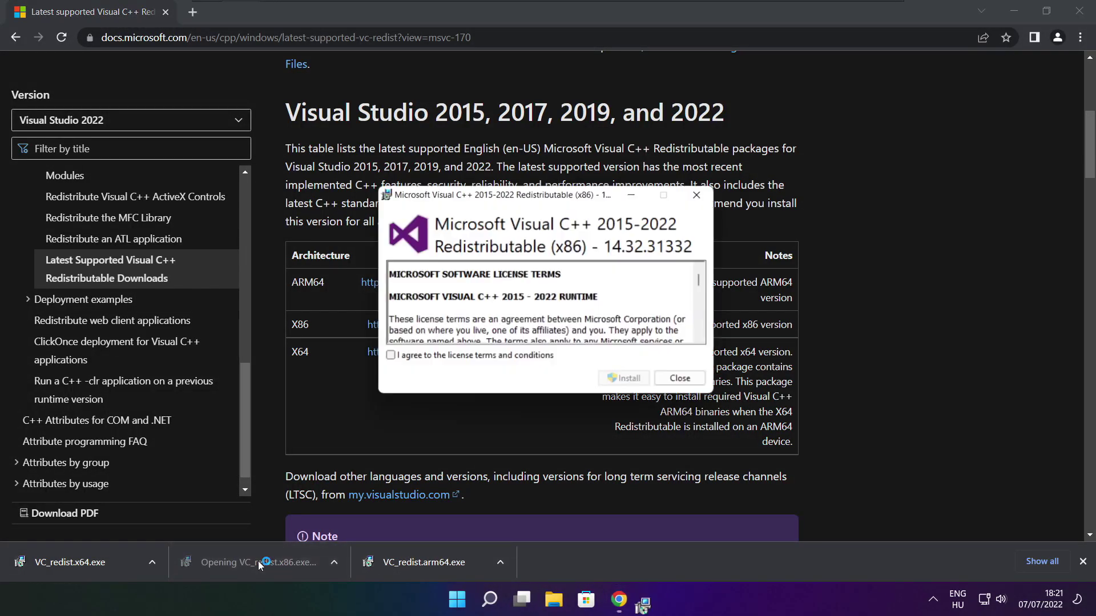
drag(703, 281, 703, 333)
click(390, 358)
click(628, 383)
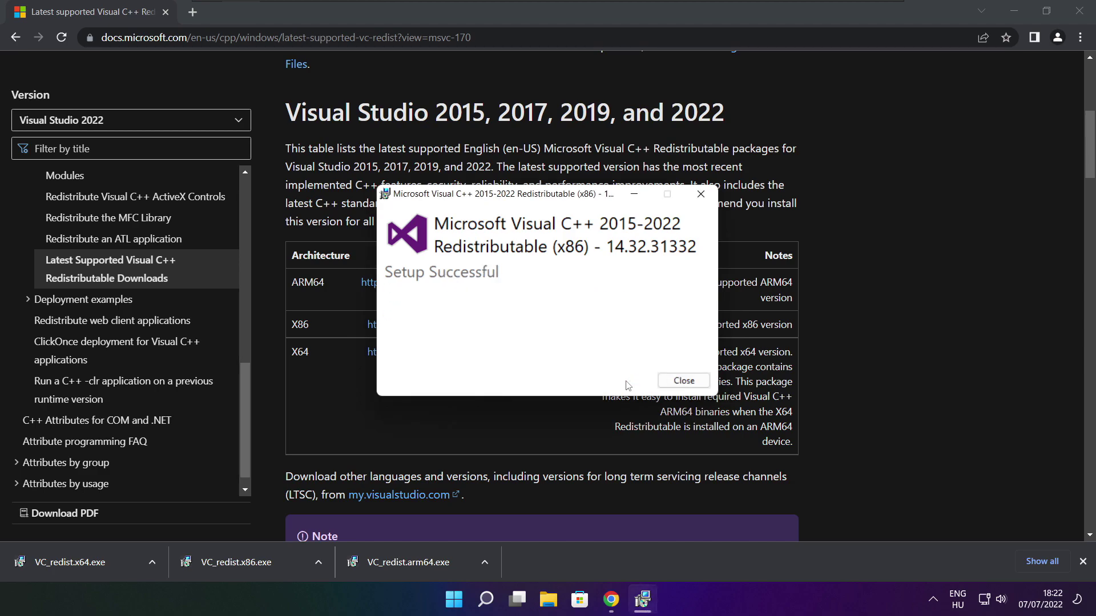
click(684, 381)
Install the x64 Visual C++ 2015-2022 Redistributable (14.32.31332) from VC_redist.x64.exe
click(91, 562)
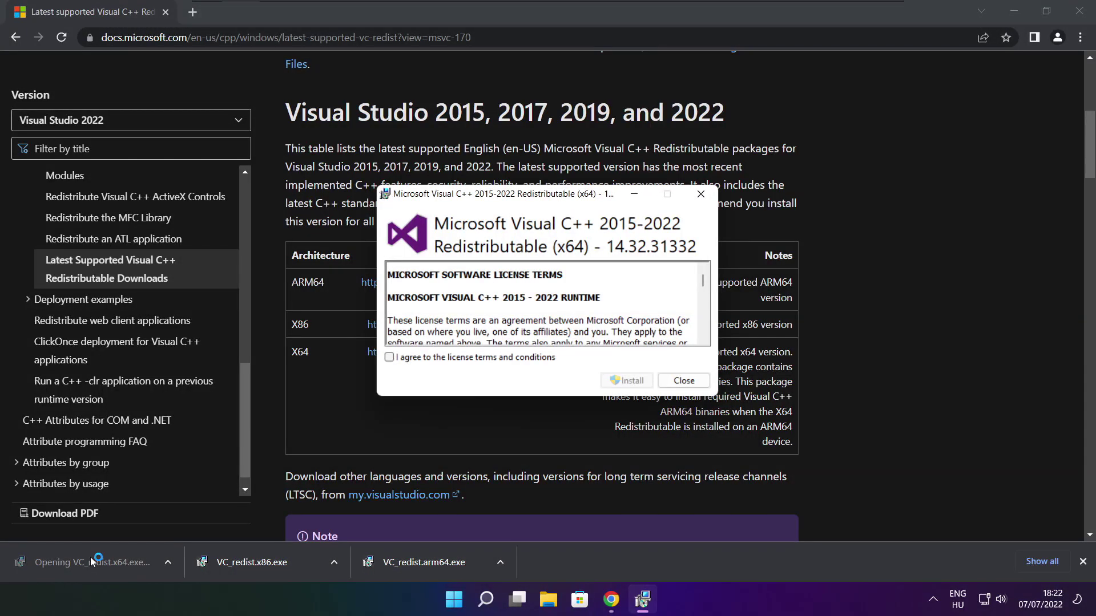
drag(703, 281, 703, 328)
click(389, 357)
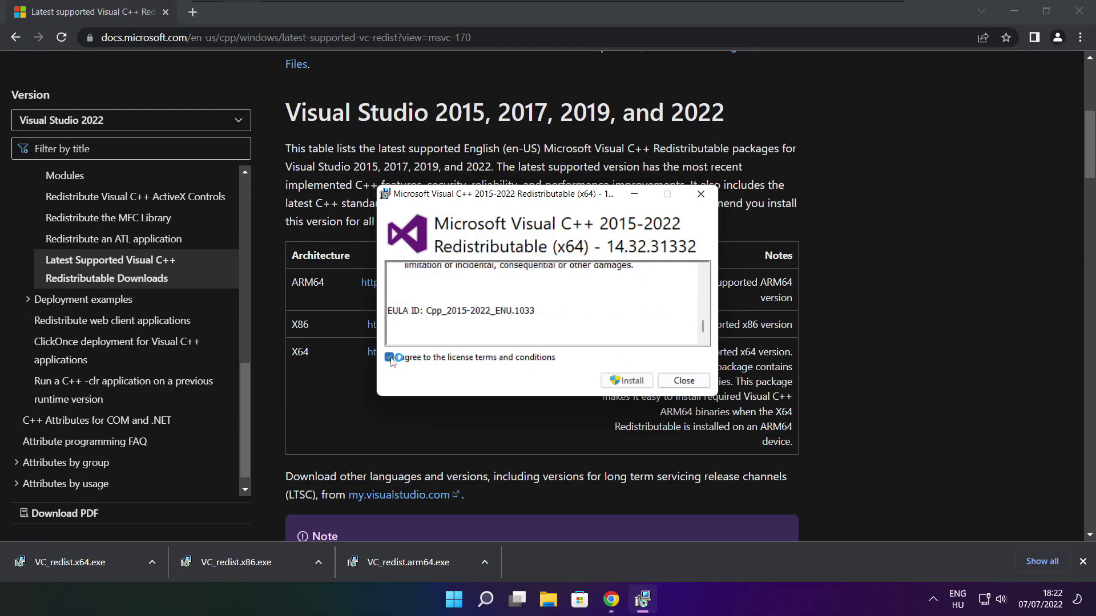
click(630, 381)
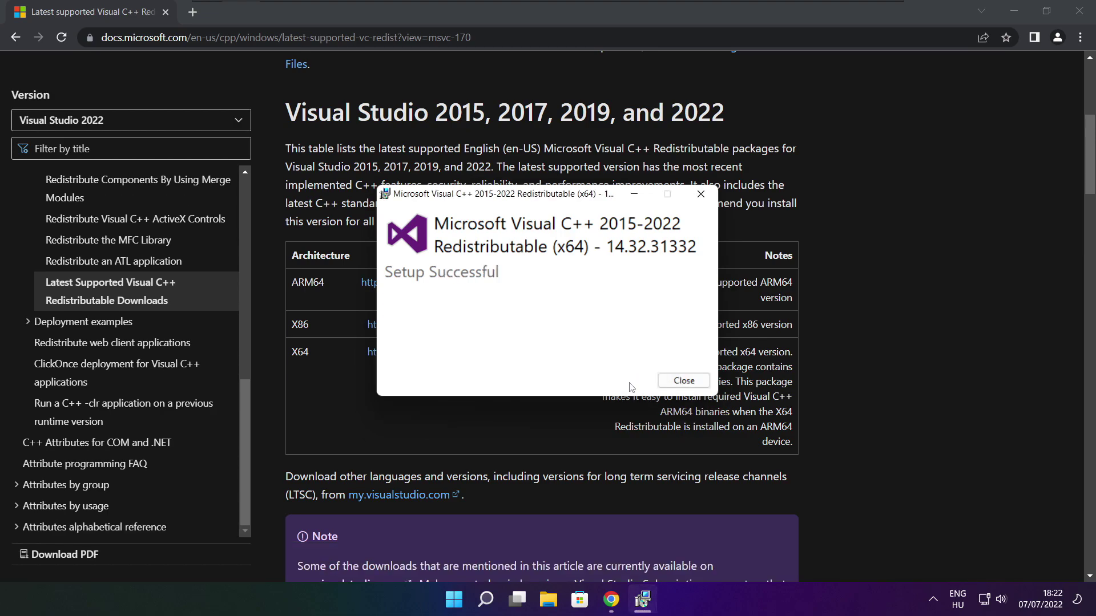
click(684, 382)
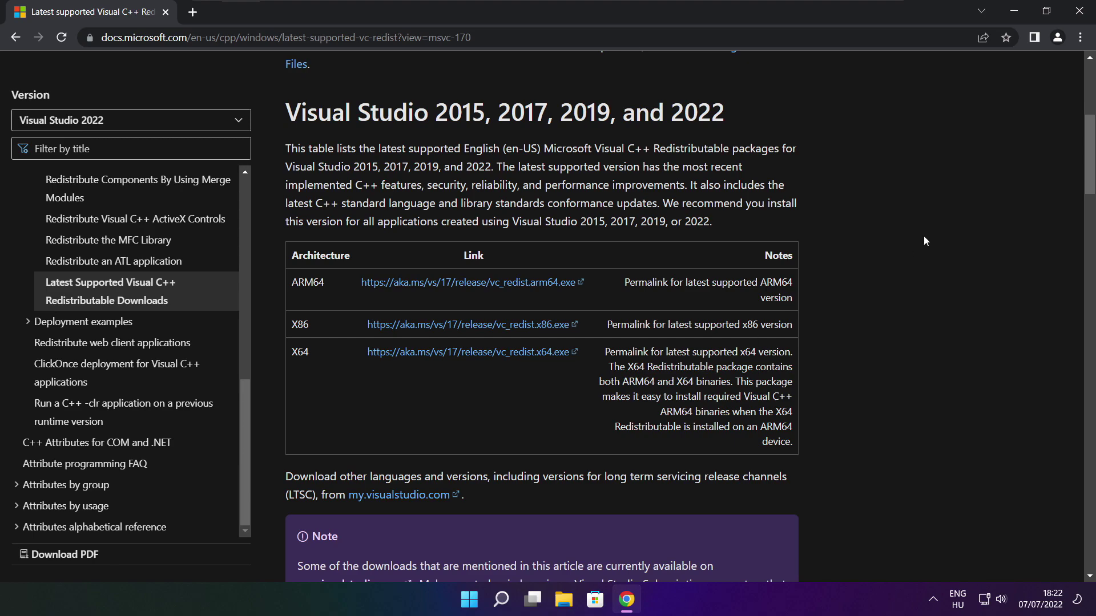
Close Chrome and open Task Manager's Startup tab from the Start button's quick menu
click(1081, 11)
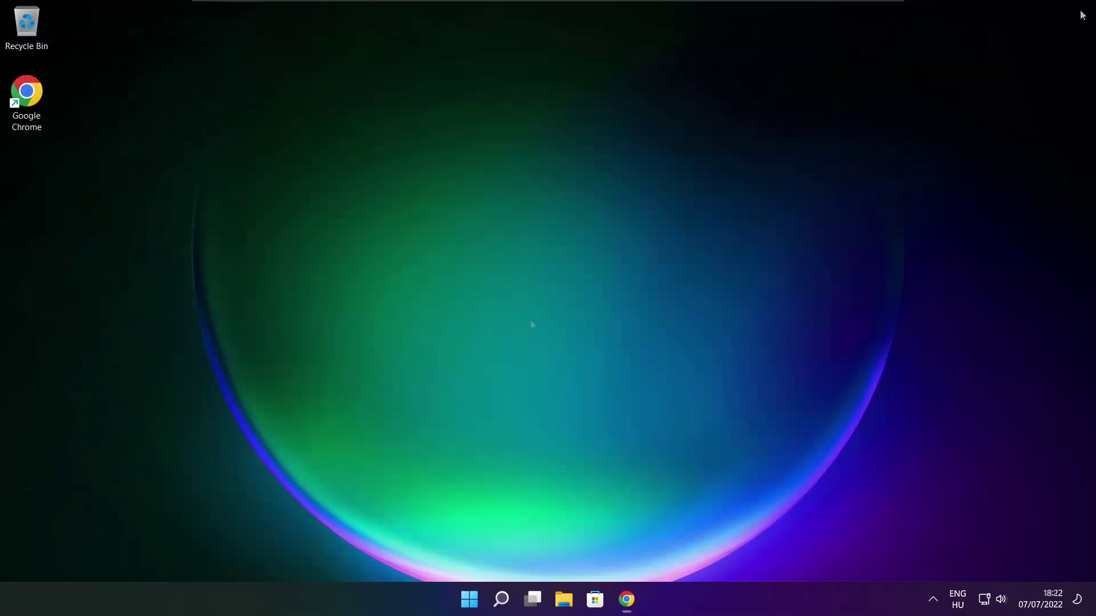
right_click(472, 602)
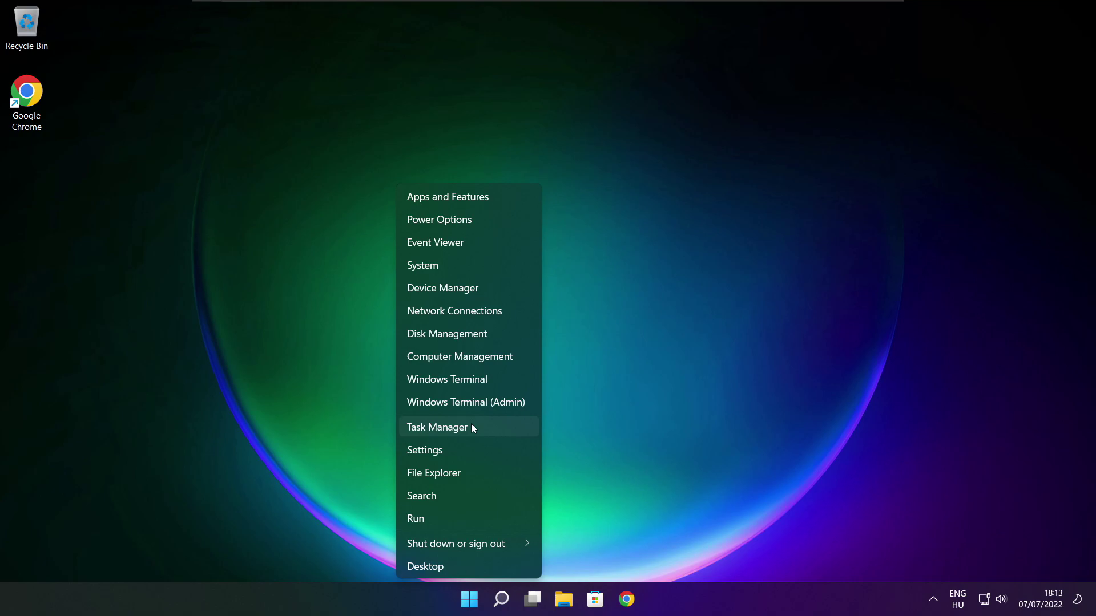
click(437, 428)
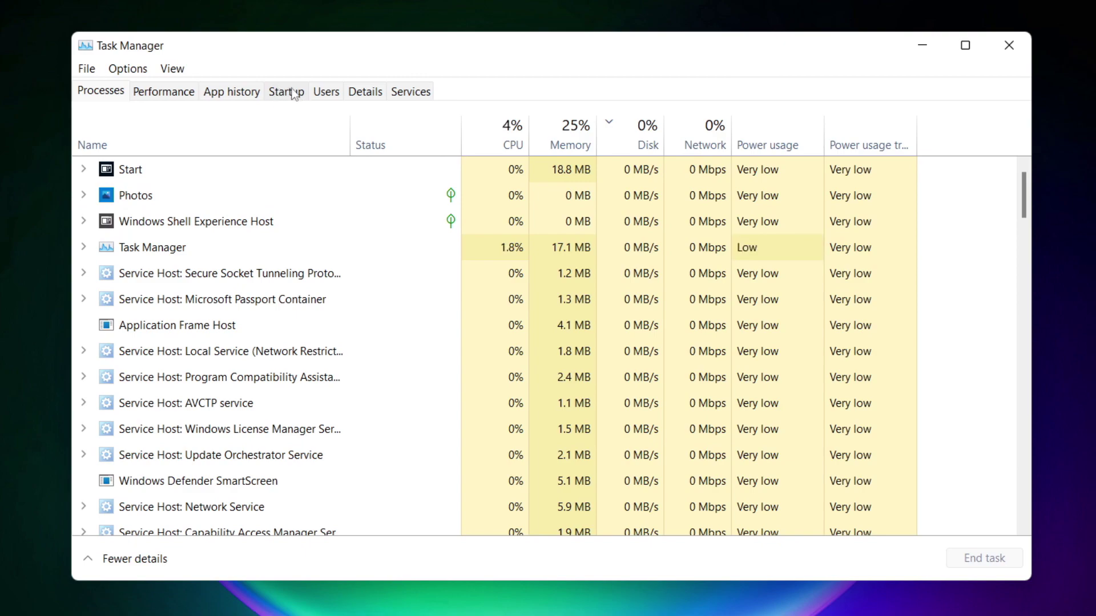
click(291, 96)
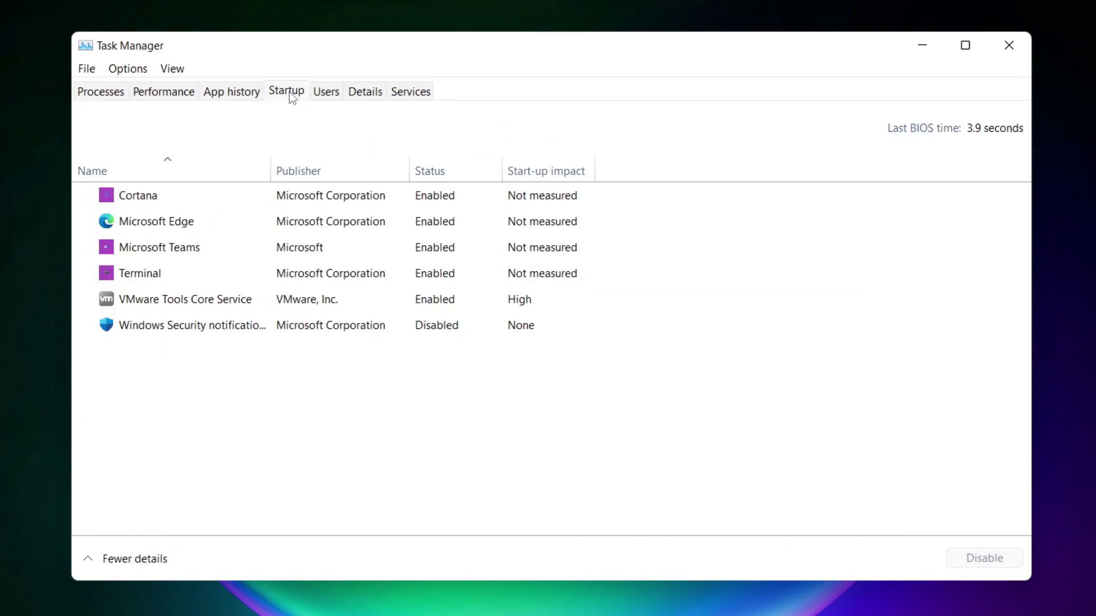
Disable Cortana, Microsoft Edge, Microsoft Teams and Terminal as startup apps
click(311, 205)
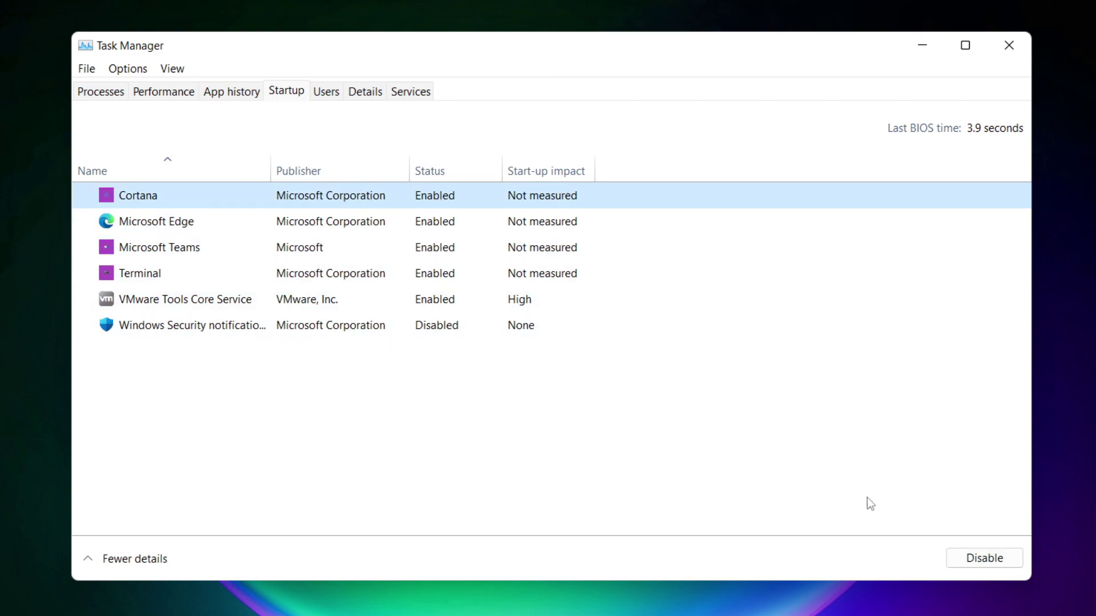
click(984, 564)
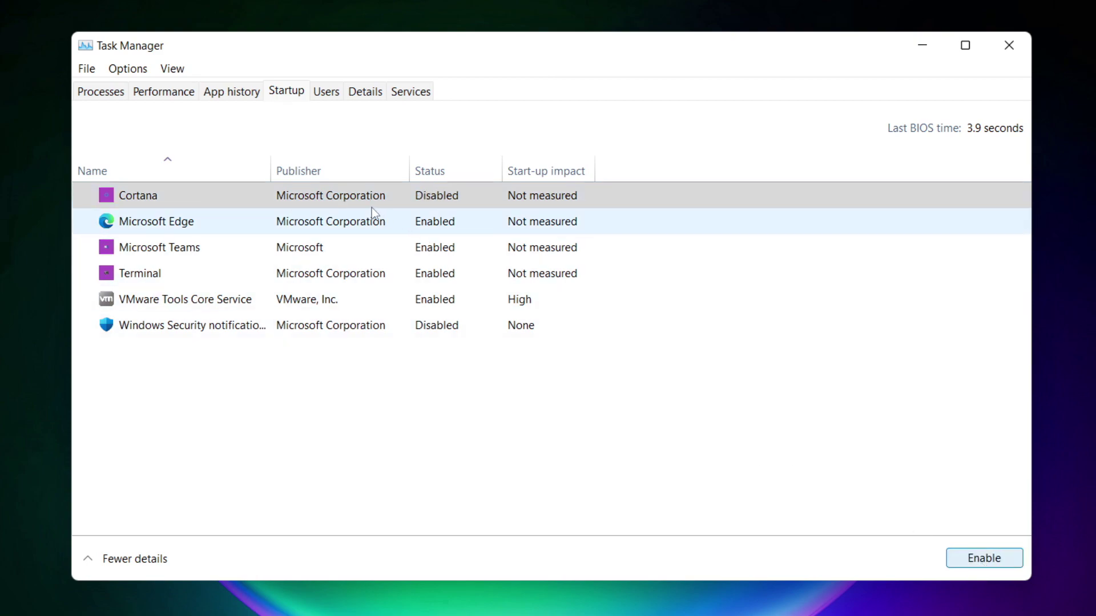
click(297, 230)
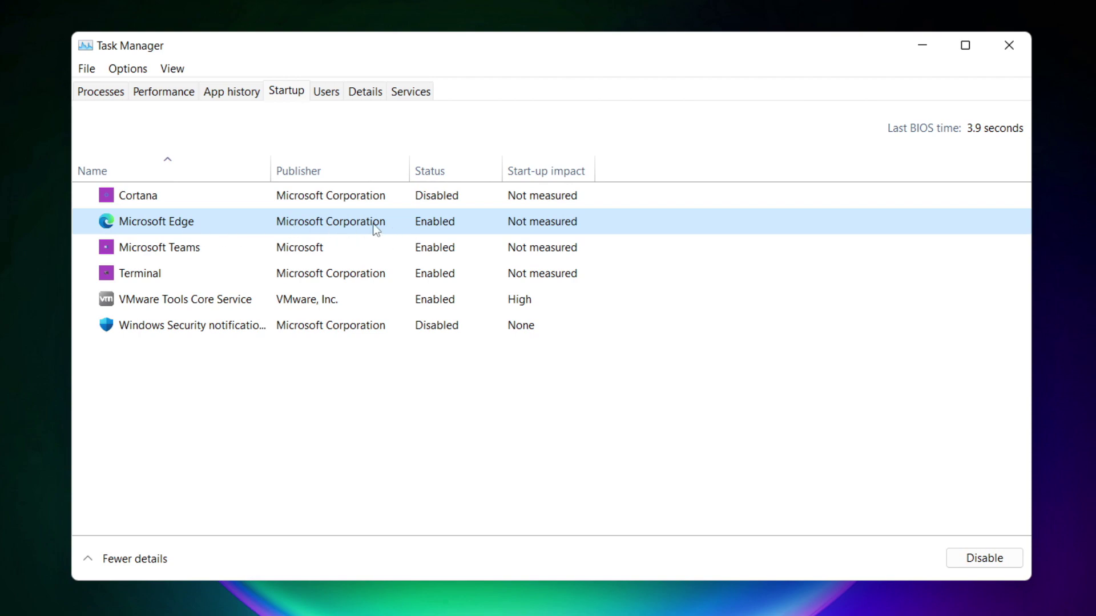
click(990, 564)
click(454, 254)
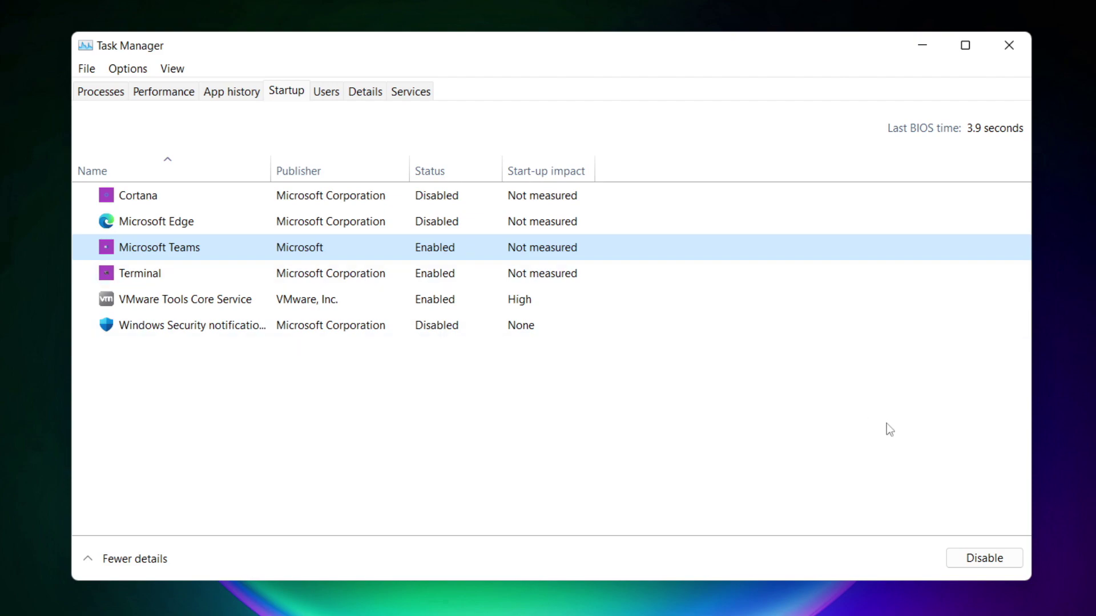
click(998, 562)
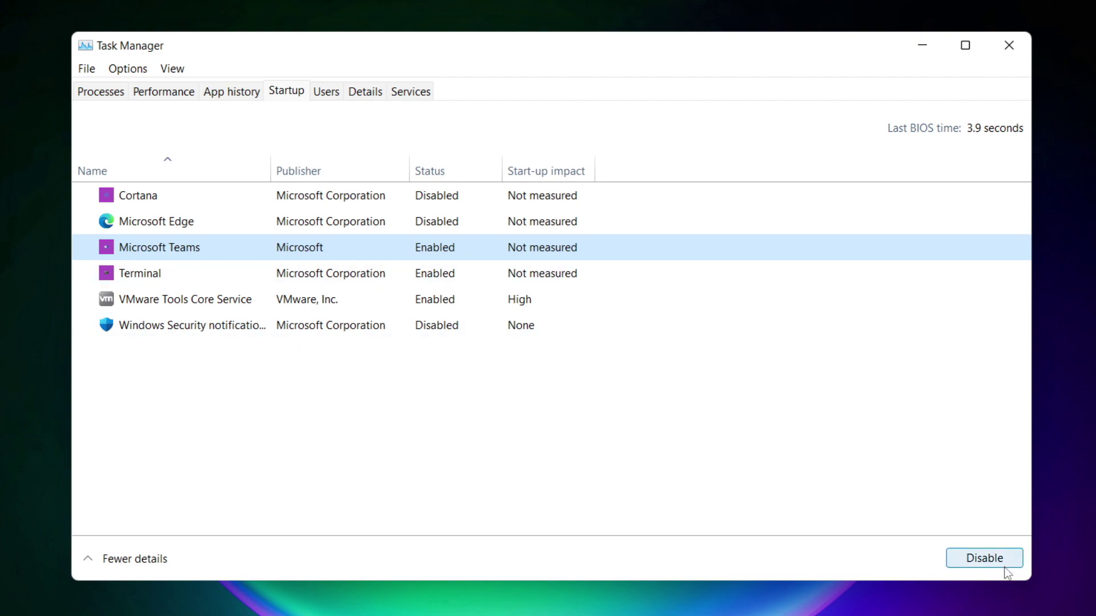
click(365, 280)
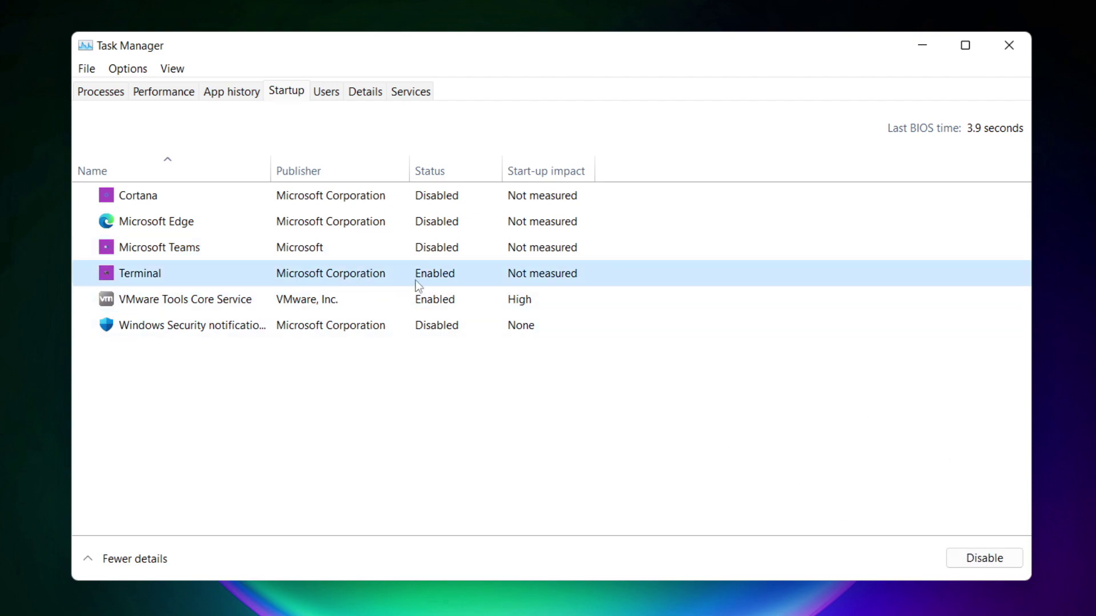
click(1001, 564)
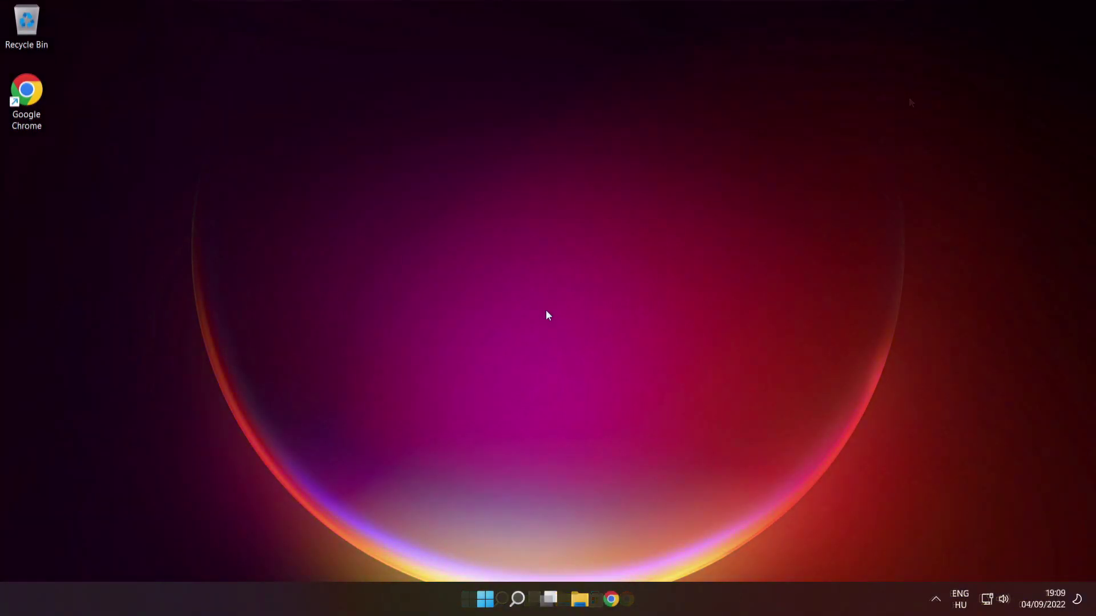
Launch Command Prompt as administrator via search, centre its window, and start entering sfc /scannow
mouse_move(516, 605)
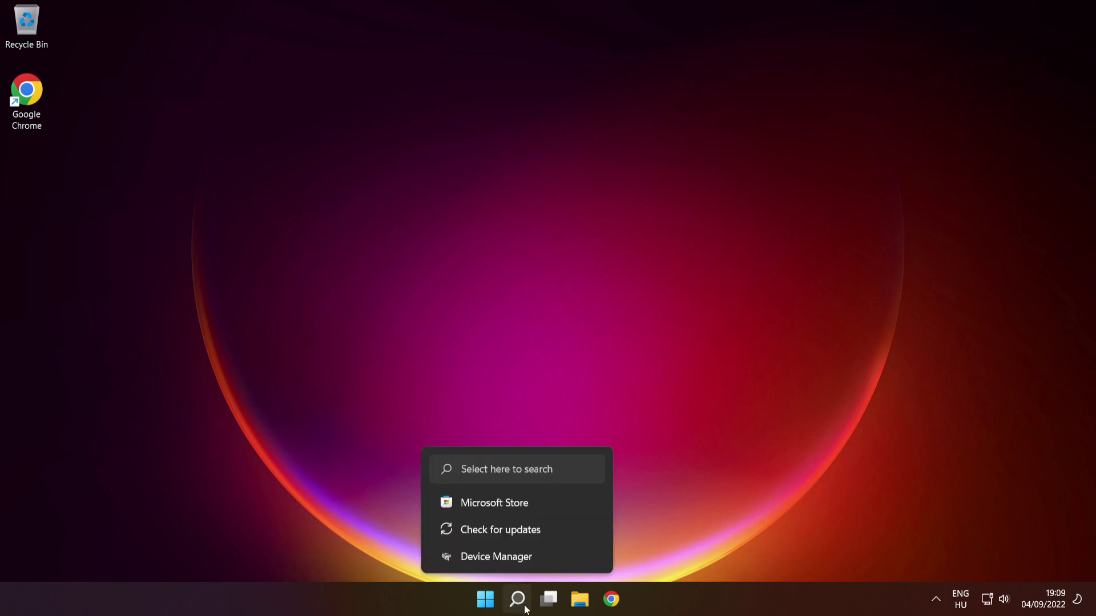
click(517, 599)
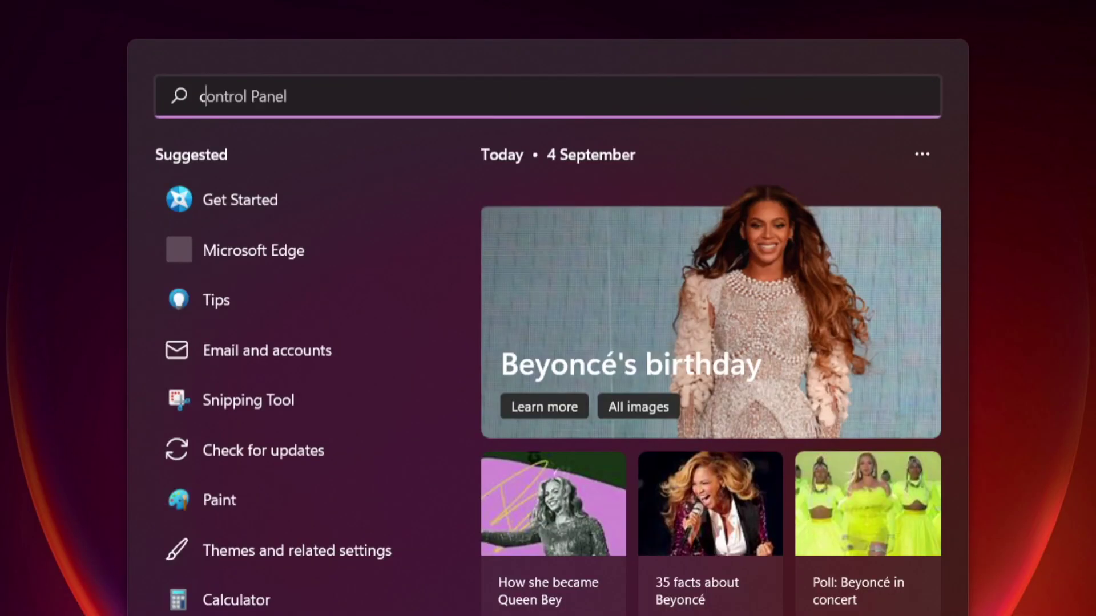
text(cmd)
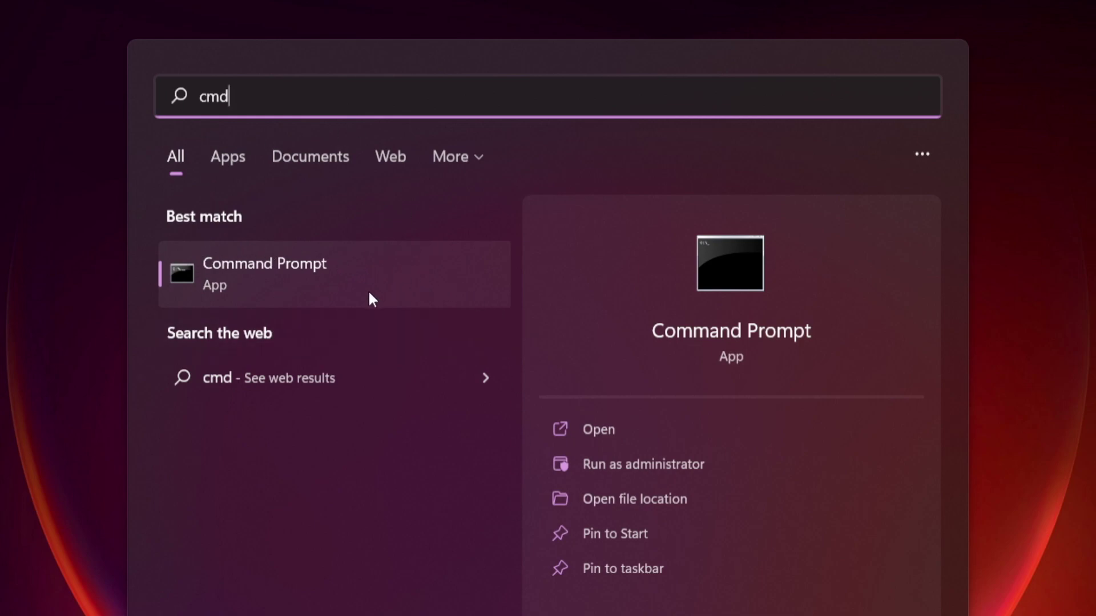
right_click(404, 274)
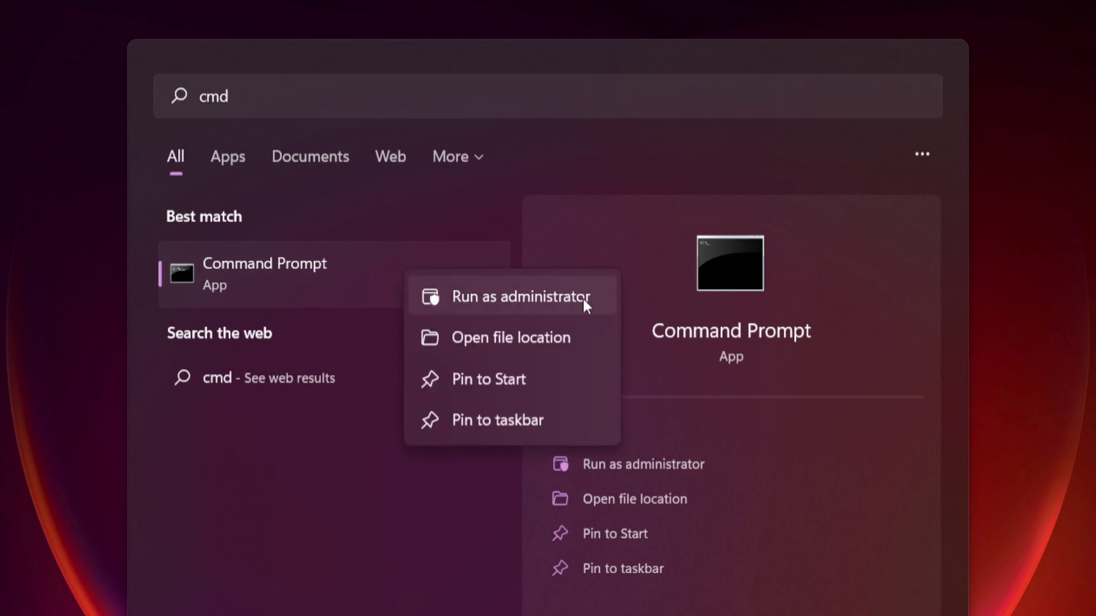
click(521, 296)
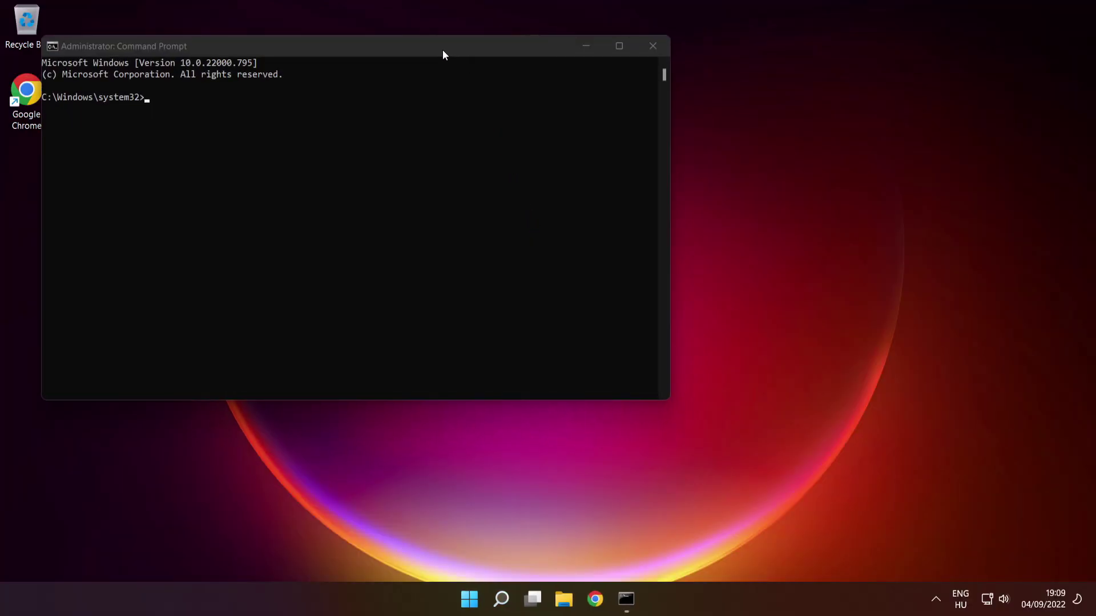
drag(442, 48, 632, 138)
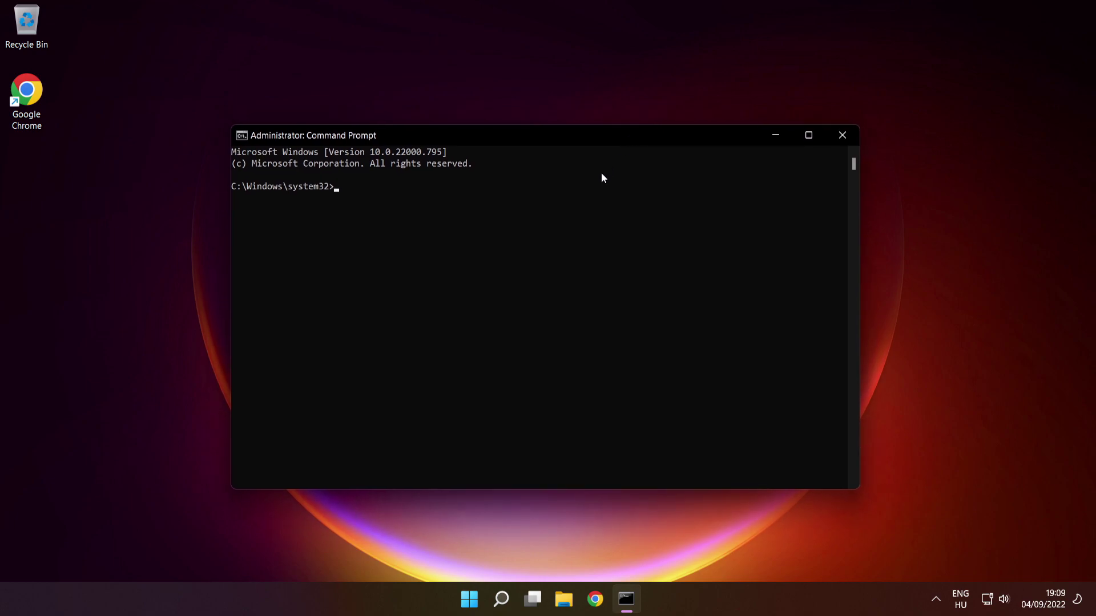
text(sfc /scannow)
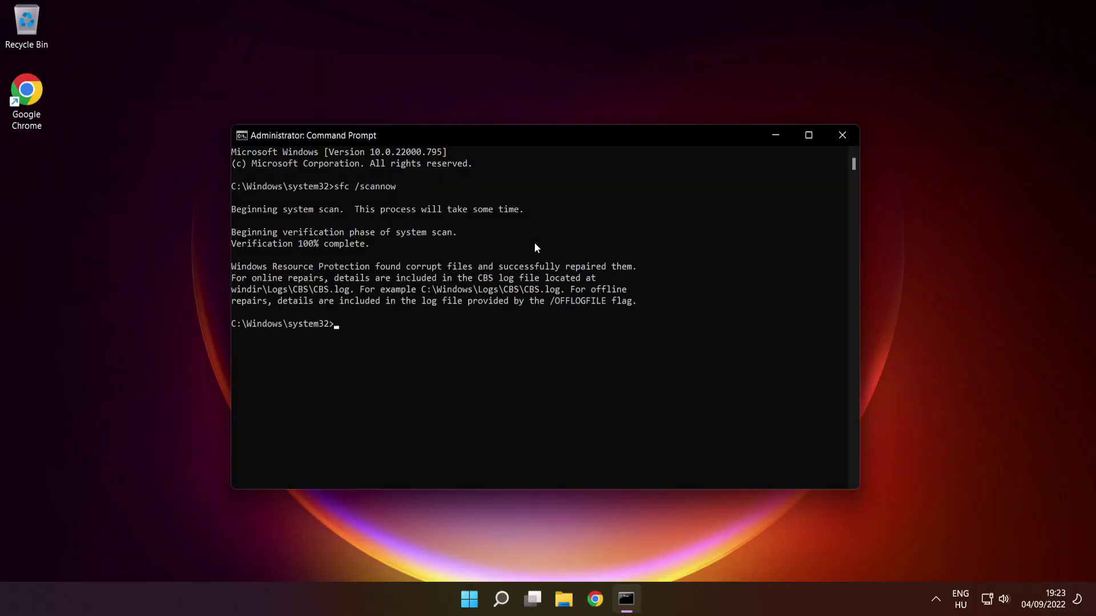
Close Command Prompt and show the Start menu's Sleep, Shut down and Restart options
click(843, 136)
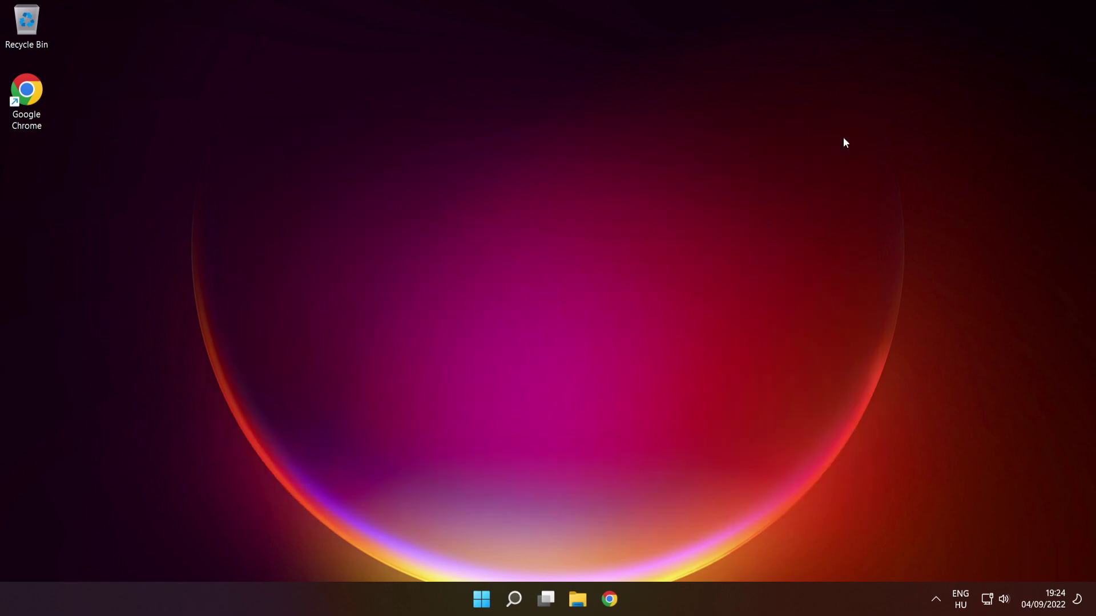
click(485, 599)
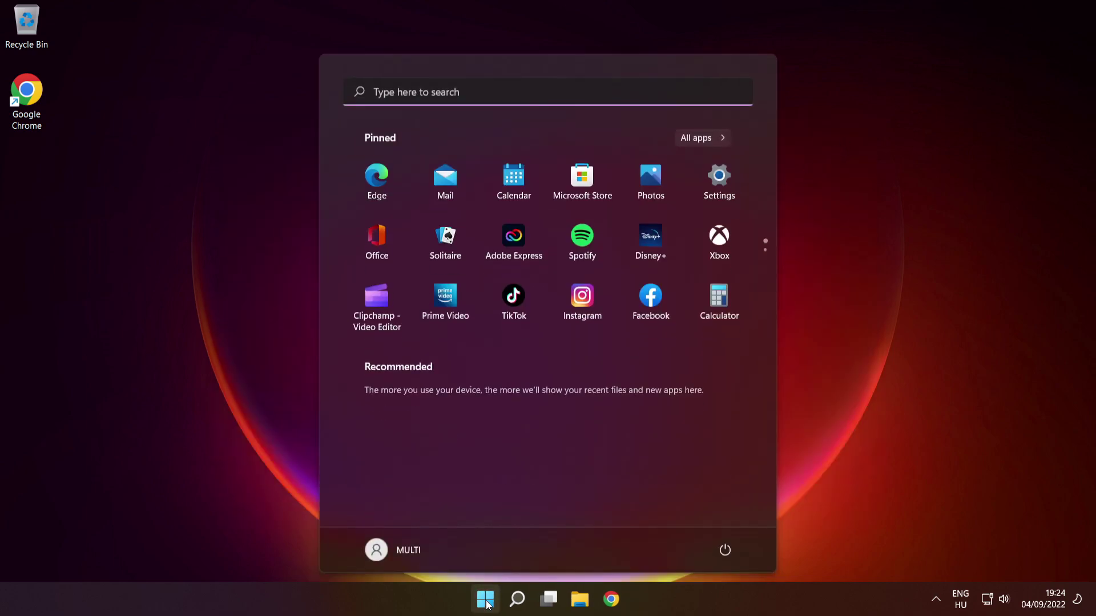
click(725, 551)
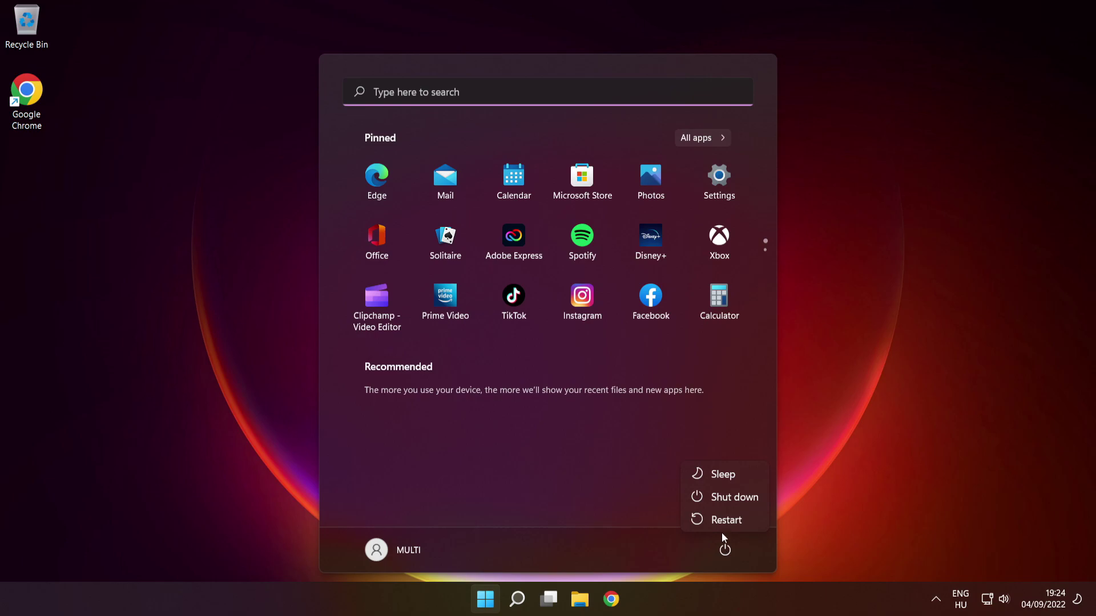